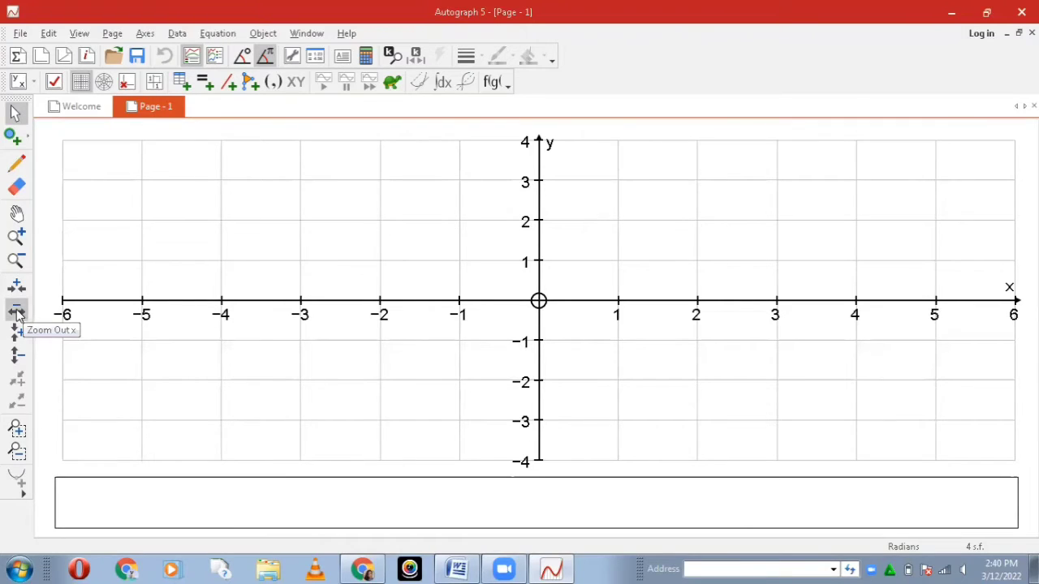
Step: Zoom out the x-axis once around a point between -5 and -4, leaving the y-axis scale unchanged
{"action": "left_click", "coordinate": [16, 312]}
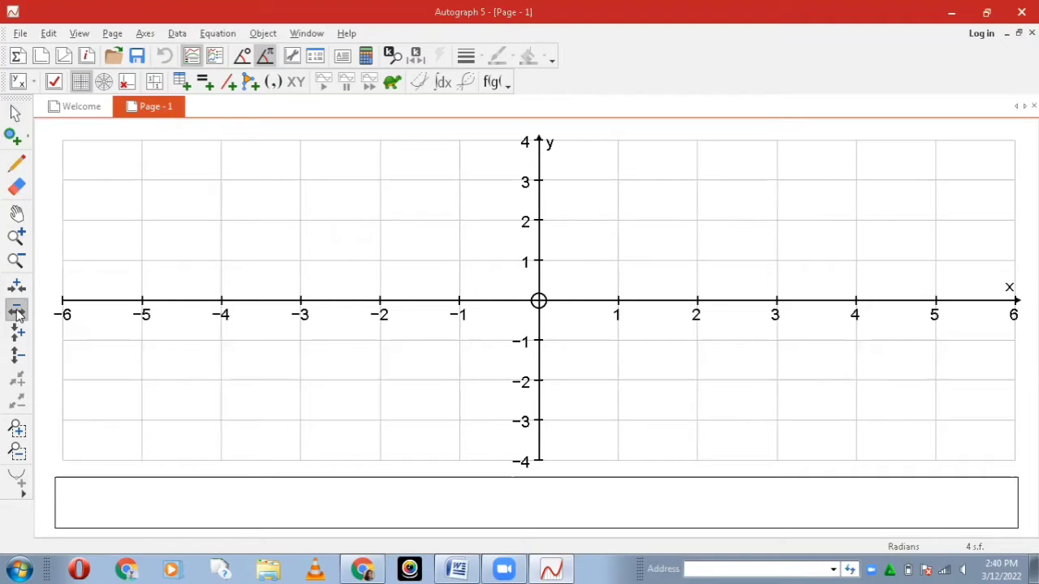
{"action": "left_click", "coordinate": [185, 301]}
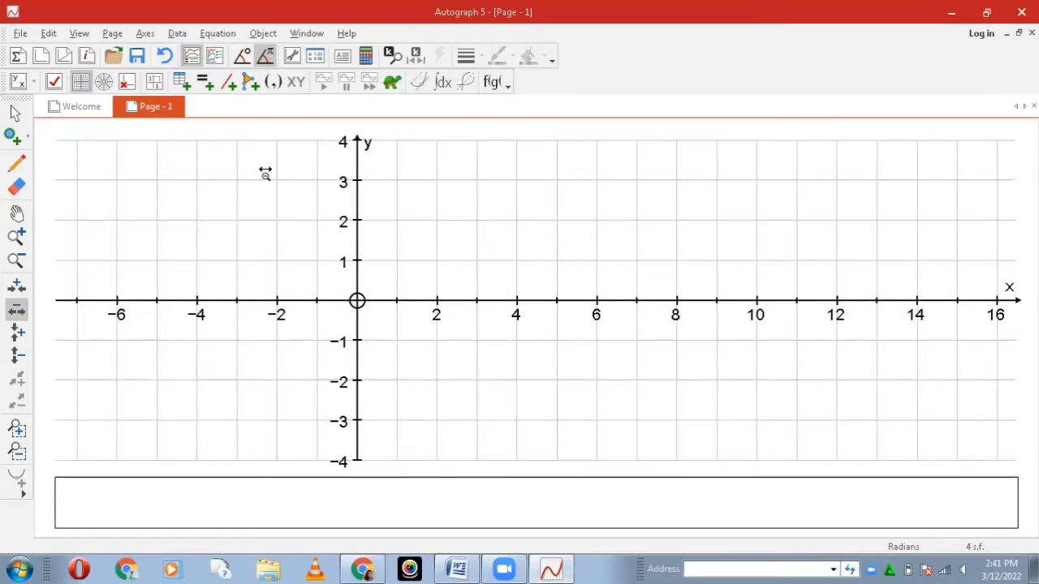
Step: Start a new text box, then switch to the Word document and copy problem 1 with its inequalities
{"action": "left_click", "coordinate": [343, 58]}
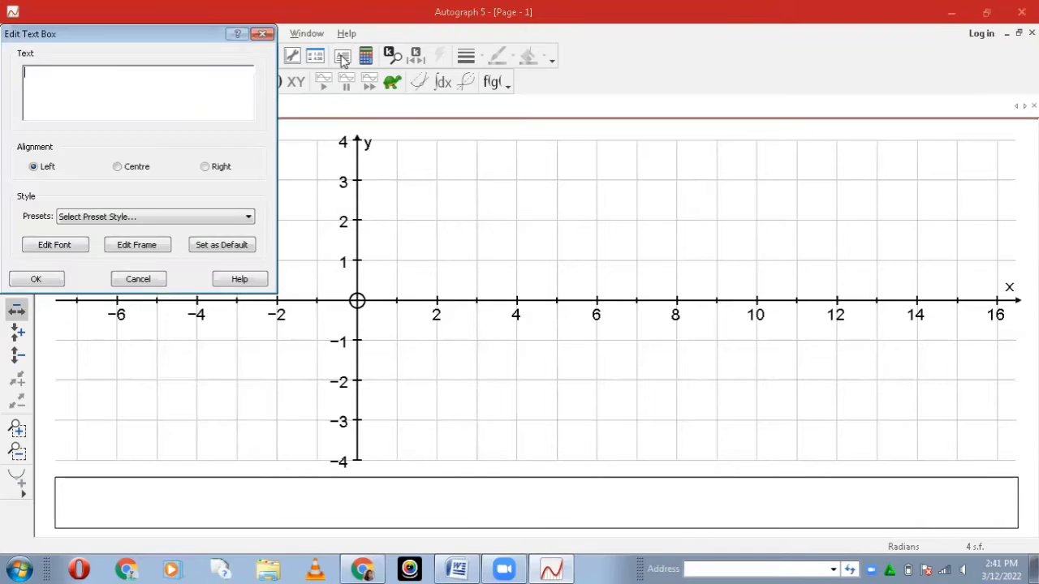
{"action": "left_click", "coordinate": [460, 567]}
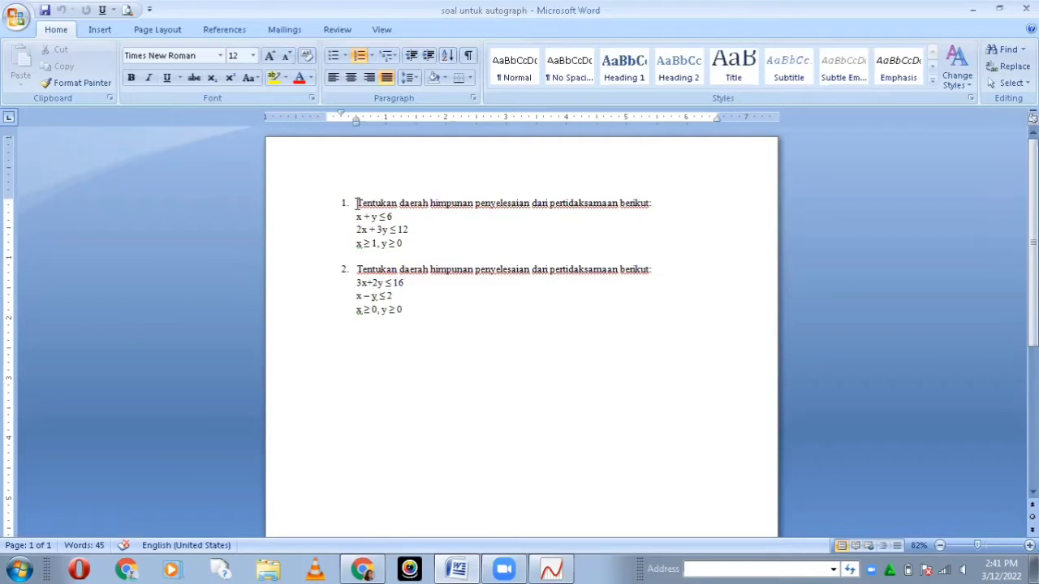
{"action": "left_click_drag", "start_coordinate": [357, 203], "coordinate": [406, 256]}
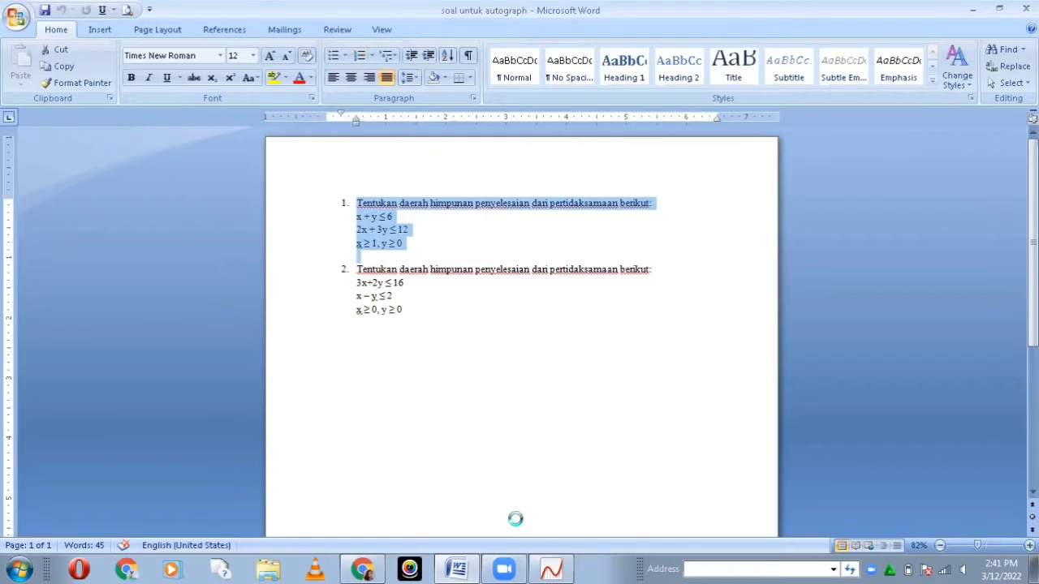
{"action": "key", "text": "ctrl+c"}
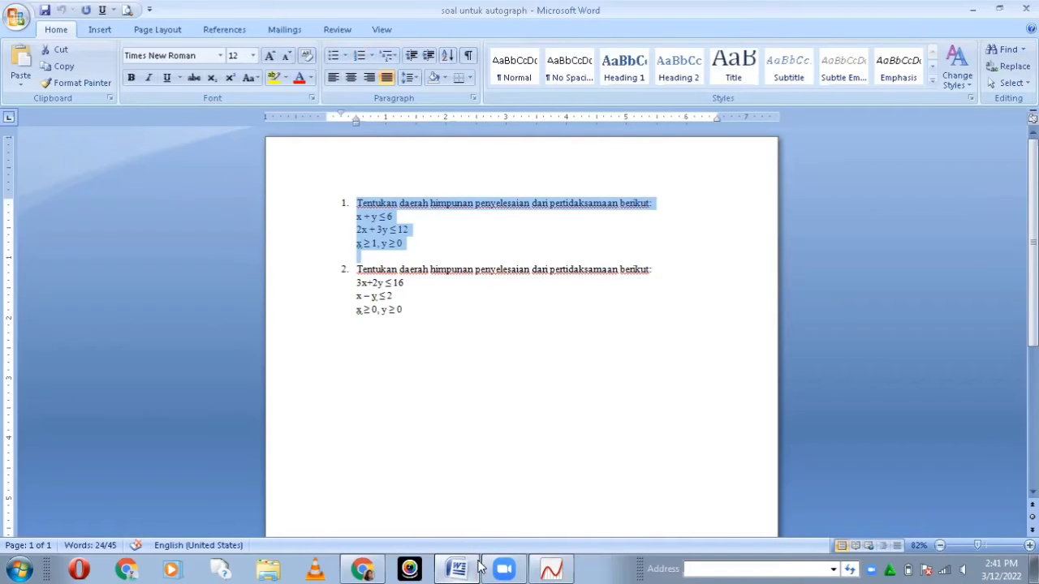
Step: Switch back to Autograph, paste the copied problem into the text box without its list number, and add it to the graph page
{"action": "left_click", "coordinate": [551, 568]}
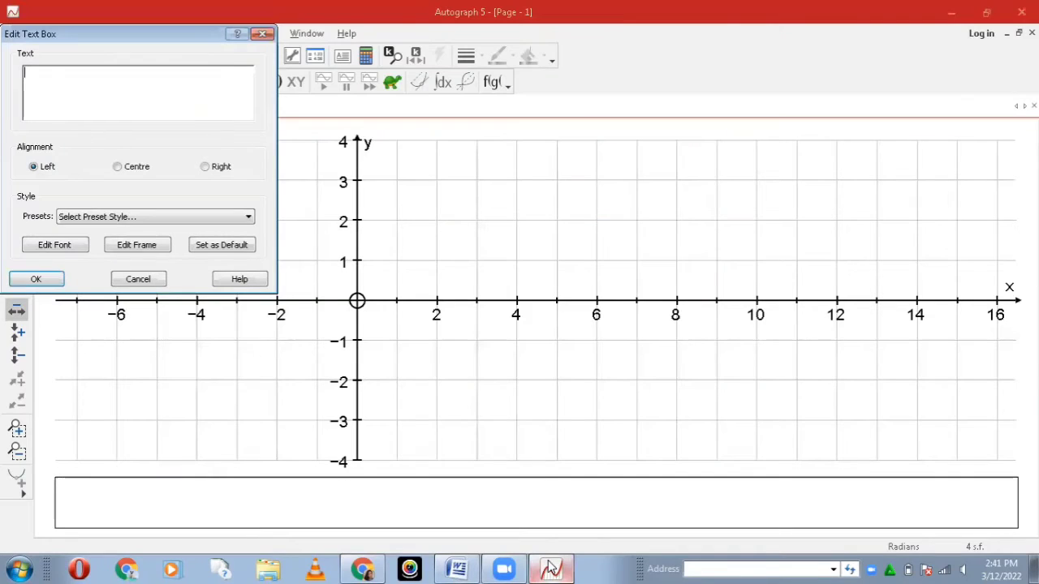
{"action": "left_click", "coordinate": [25, 75]}
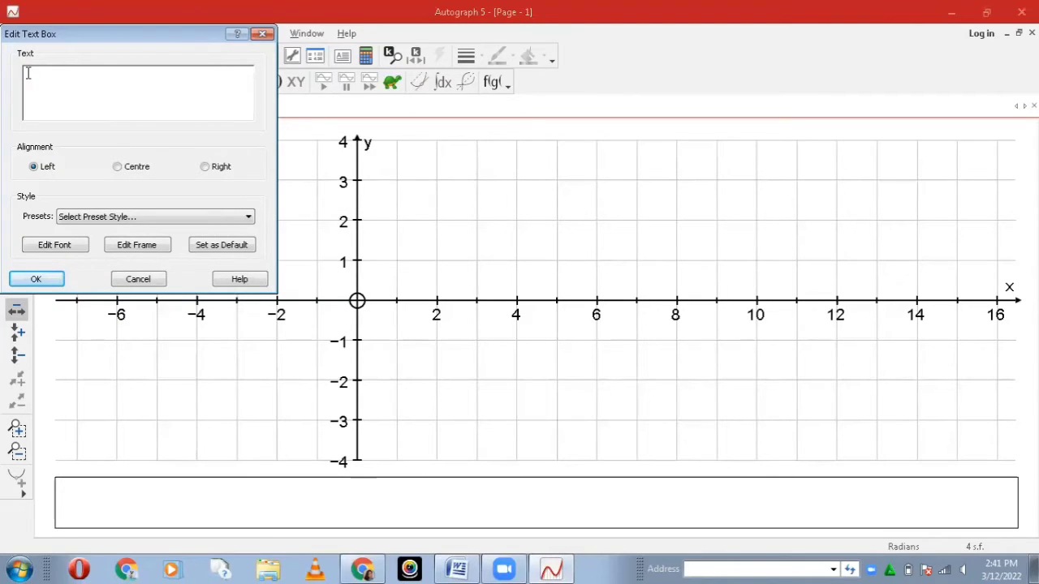
{"action": "key", "text": "ctrl+v"}
{"action": "left_click_drag", "start_coordinate": [247, 100], "coordinate": [247, 84]}
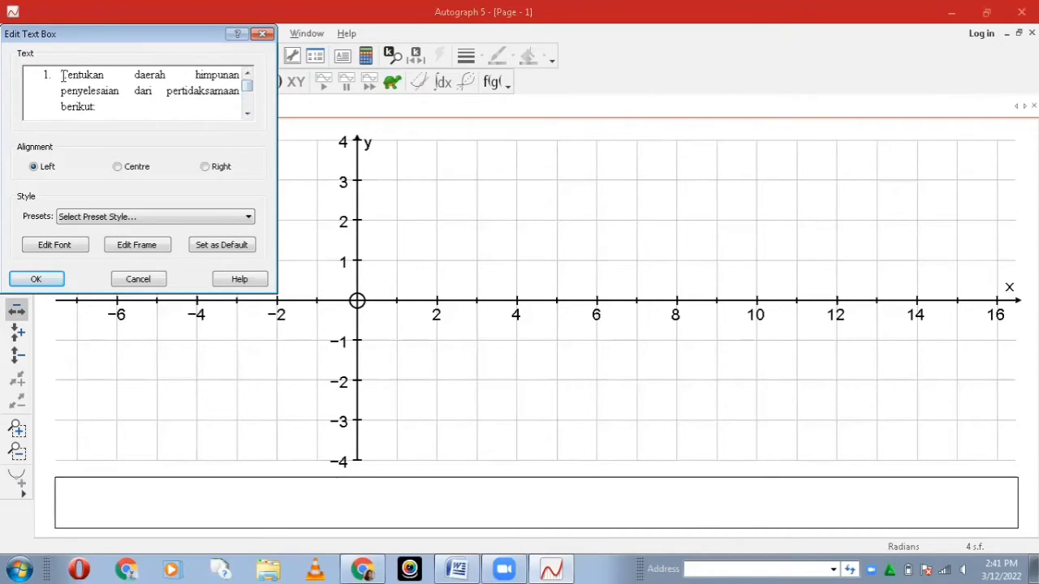
{"action": "key", "text": "BackSpace"}
{"action": "key", "text": "BackSpace"}
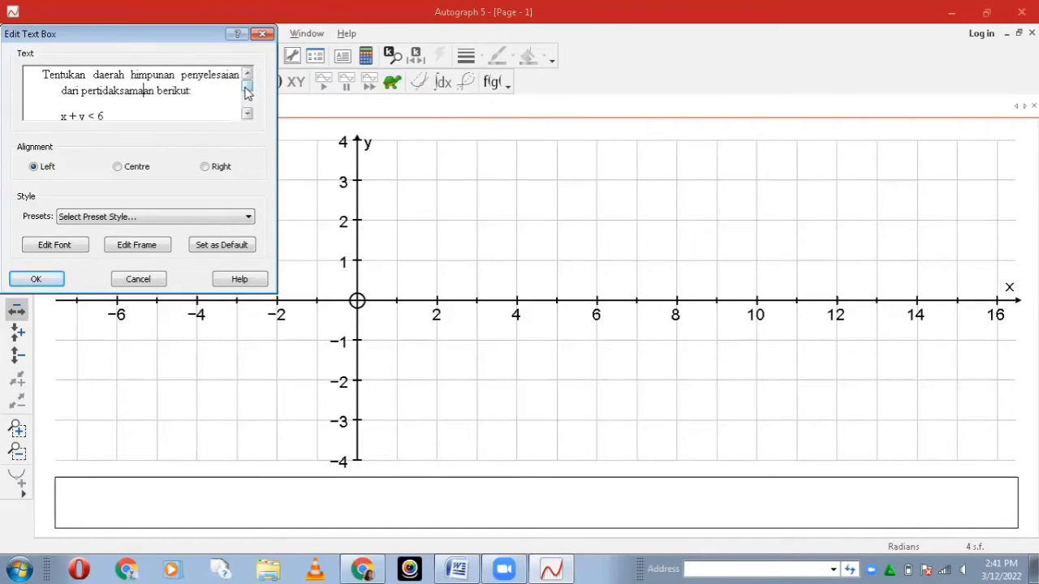
{"action": "left_click_drag", "start_coordinate": [248, 89], "coordinate": [248, 111]}
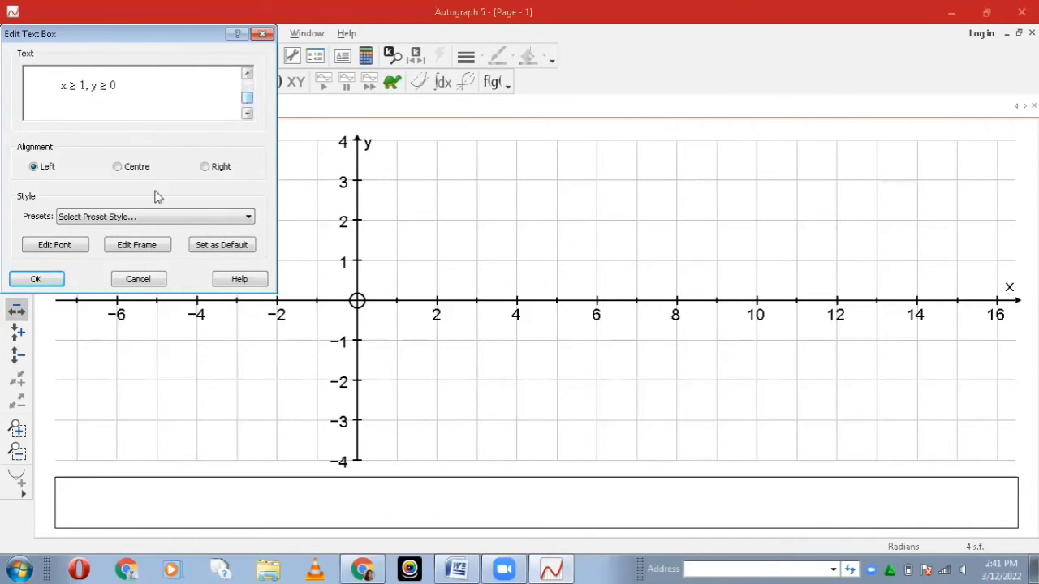
{"action": "left_click", "coordinate": [36, 279]}
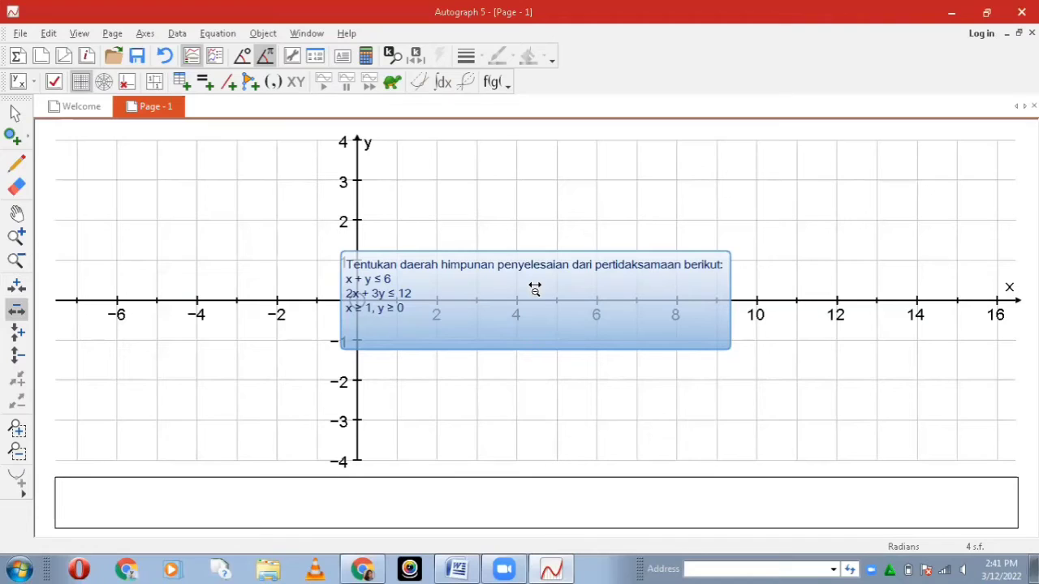
Step: Undo the accidental x-axis zoom and move the problem text box below the x-axis, right of the y-axis
{"action": "left_click", "coordinate": [587, 321]}
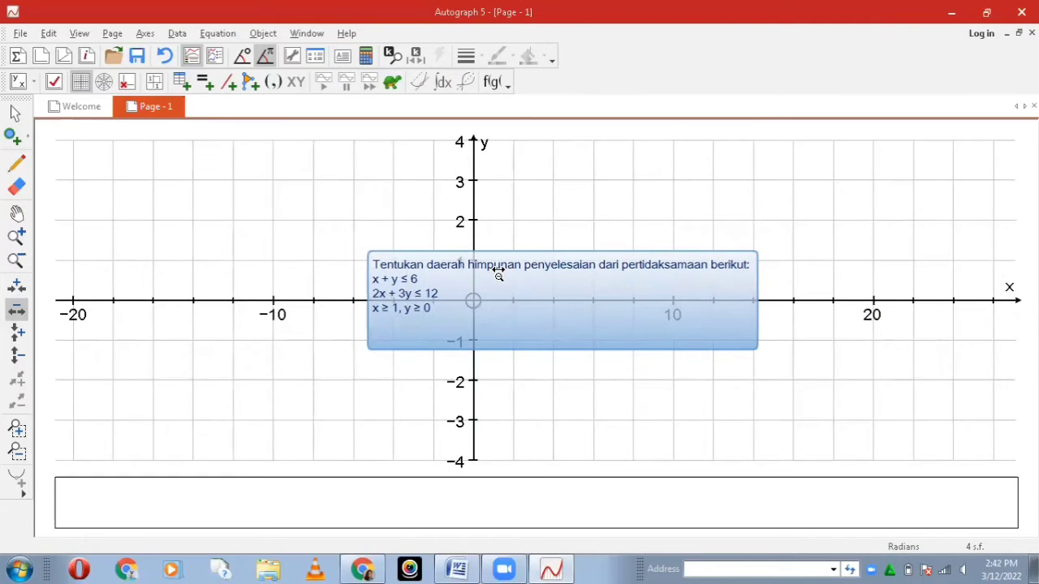
{"action": "key", "text": "ctrl+z"}
{"action": "left_click_drag", "start_coordinate": [532, 277], "coordinate": [678, 376]}
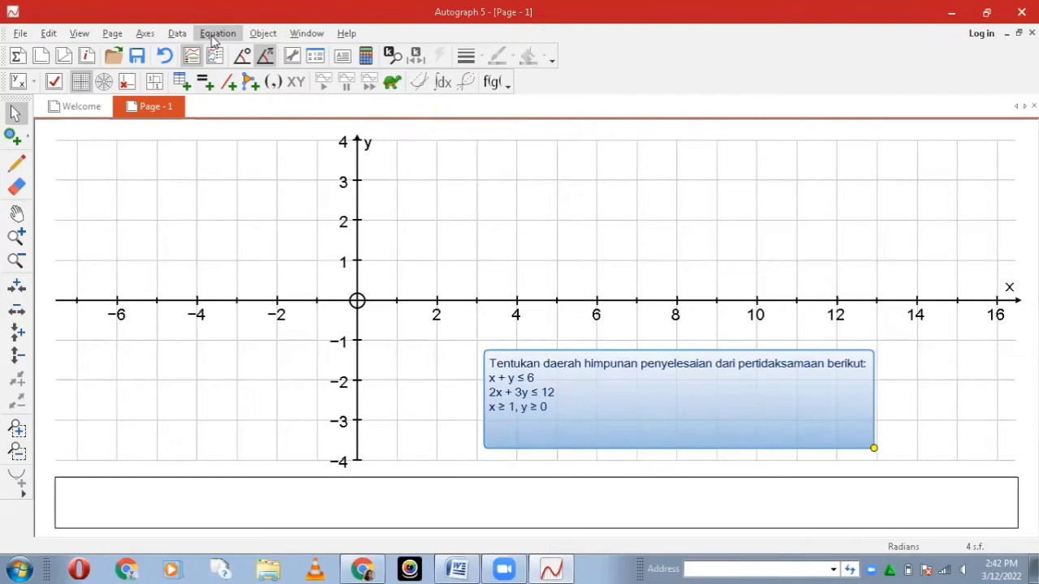
Step: Plot the inequality x+y≤6 on the graph page as a new equation
{"action": "left_click", "coordinate": [203, 82]}
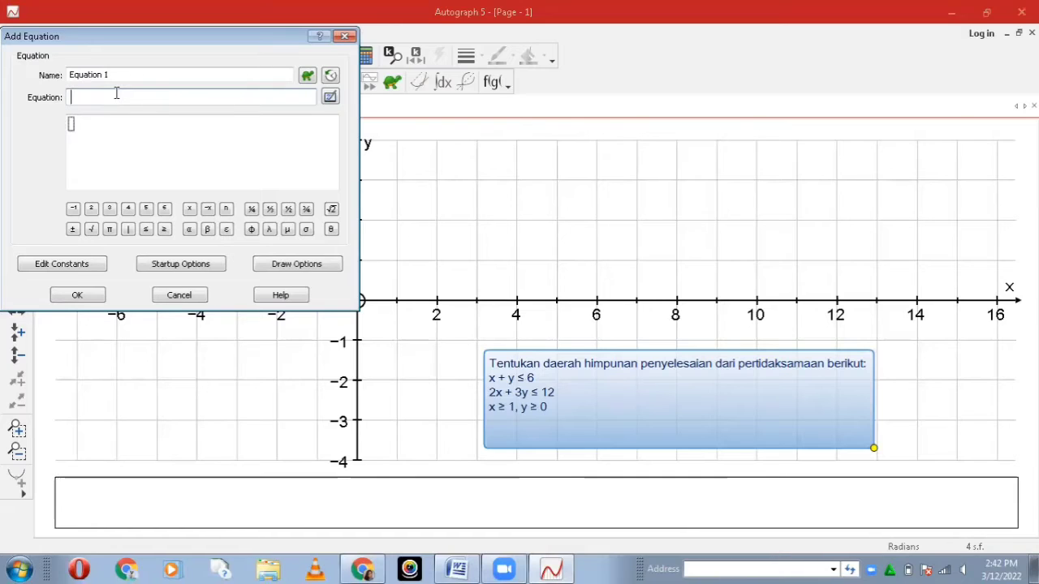
{"action": "type", "text": "x"}
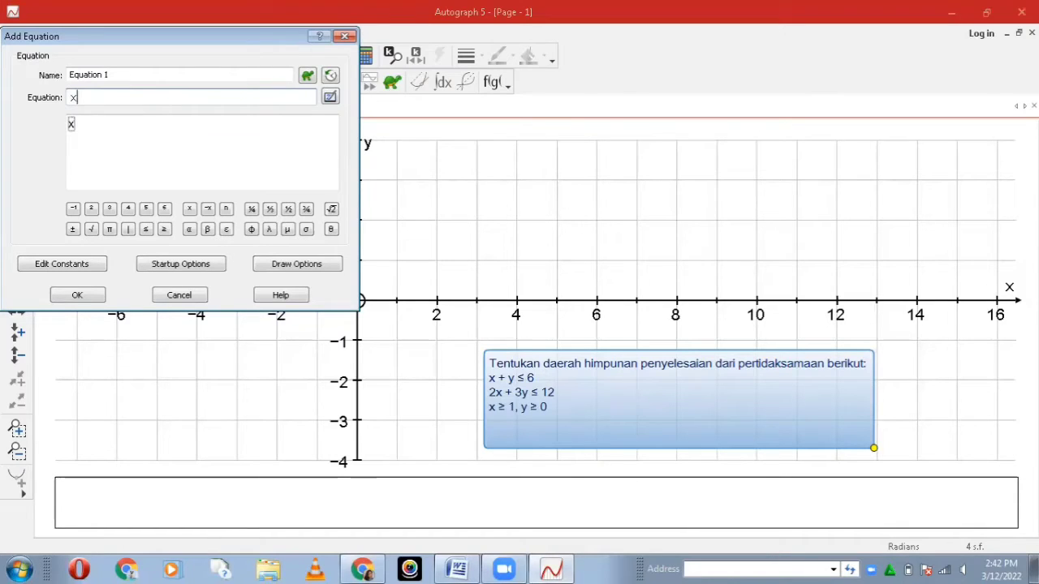
{"action": "type", "text": "+"}
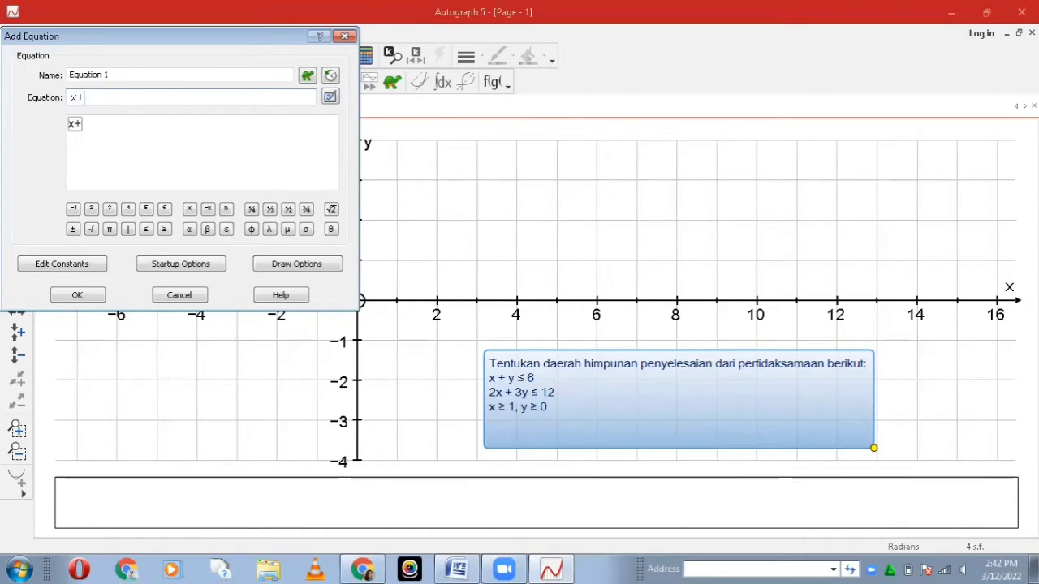
{"action": "type", "text": "y"}
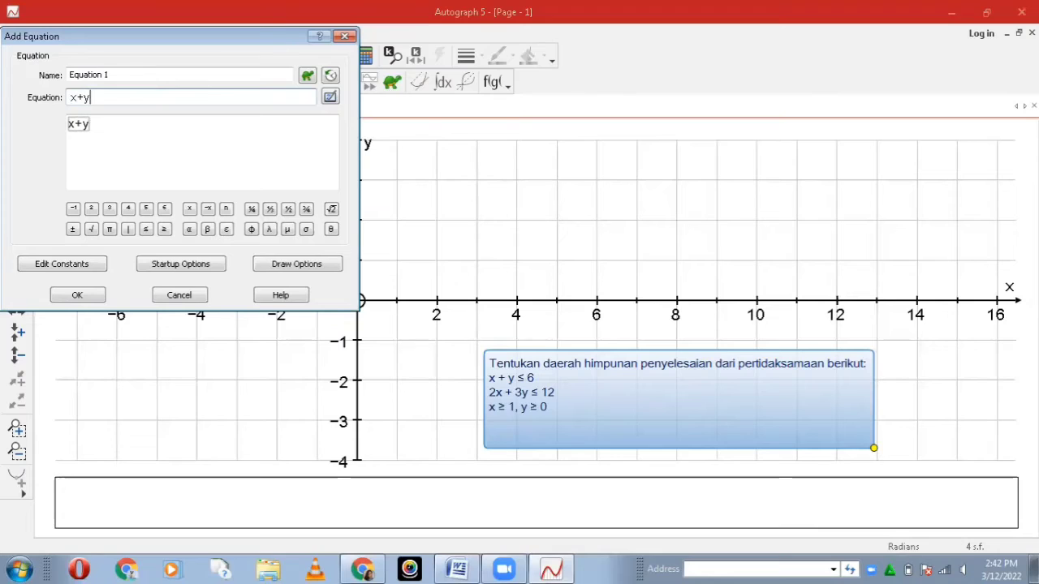
{"action": "left_click", "coordinate": [147, 230]}
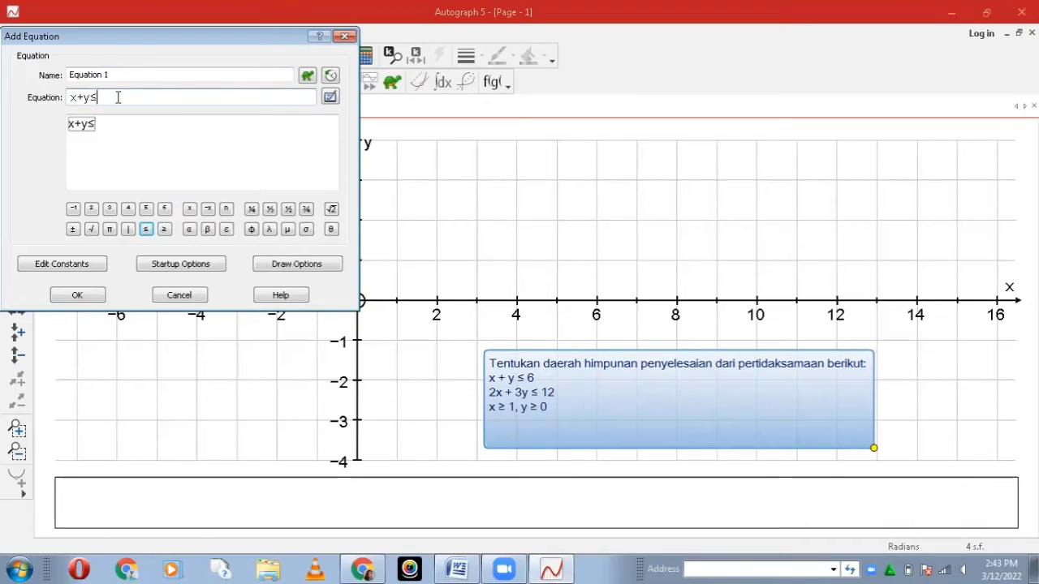
{"action": "type", "text": "6"}
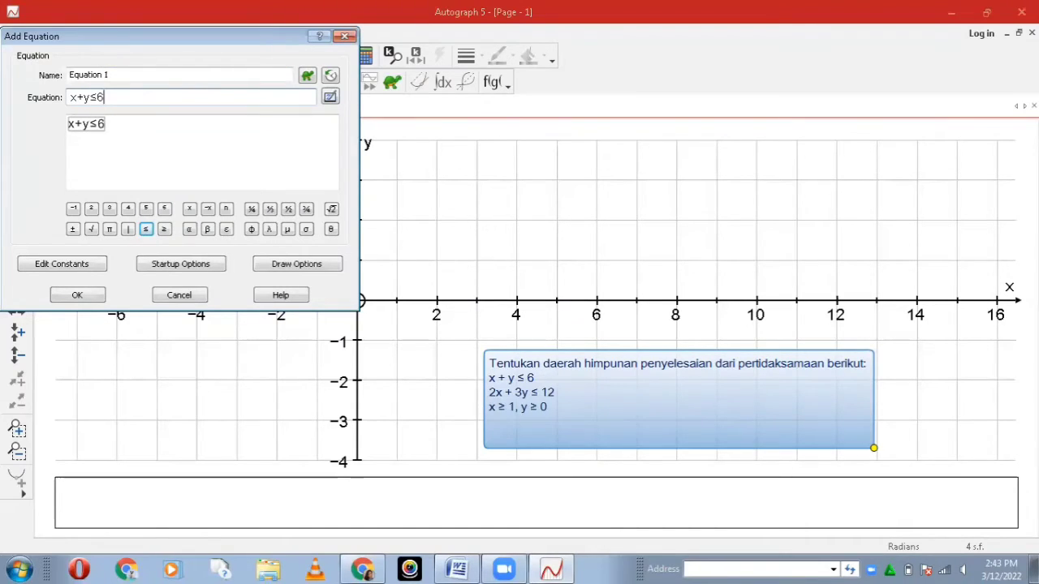
{"action": "key", "text": "Return"}
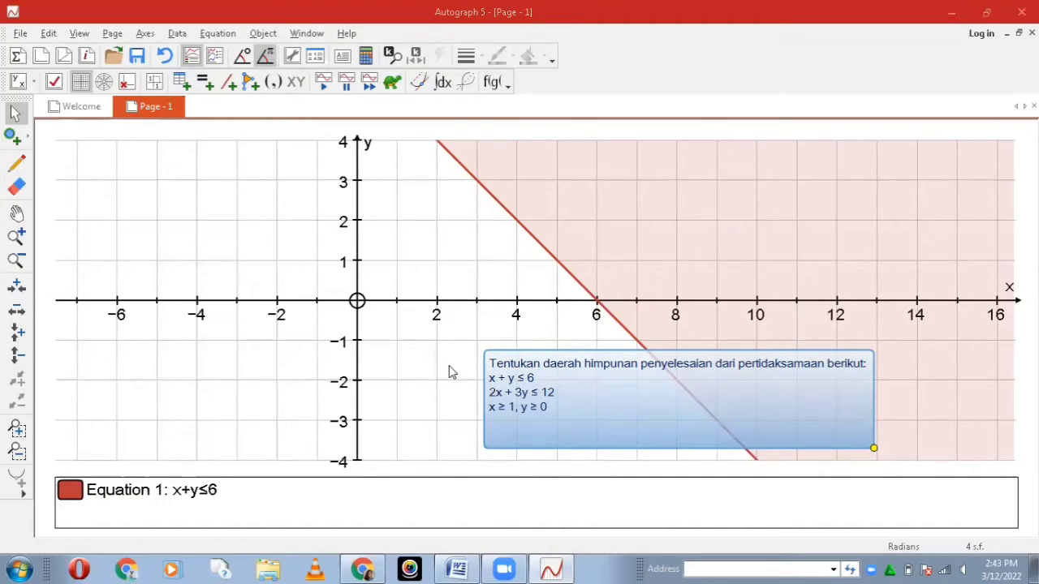
Step: Plot the inequality 2x+3y≤12 as the second equation
{"action": "left_click", "coordinate": [204, 81]}
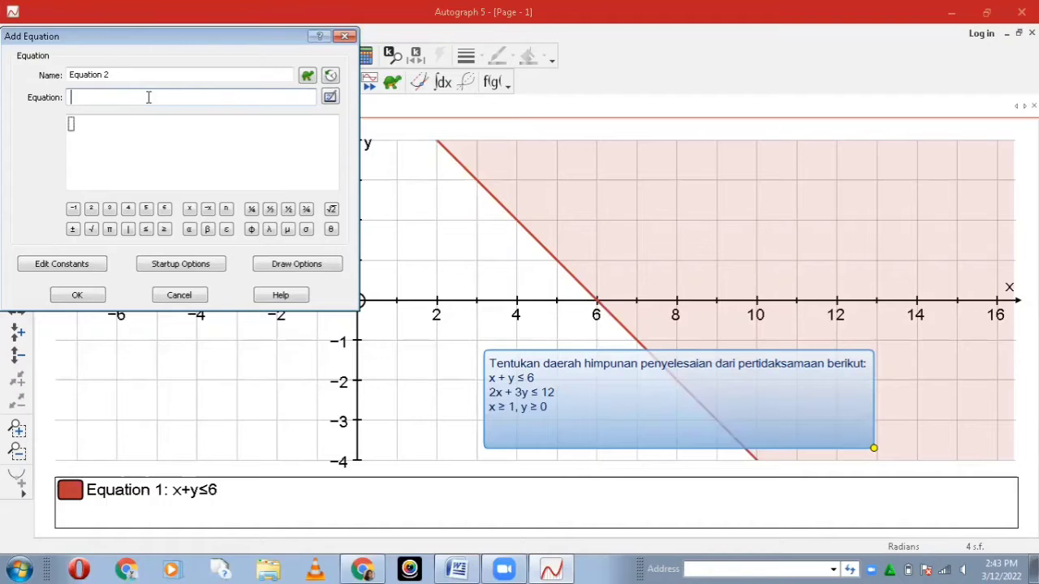
{"action": "type", "text": "2"}
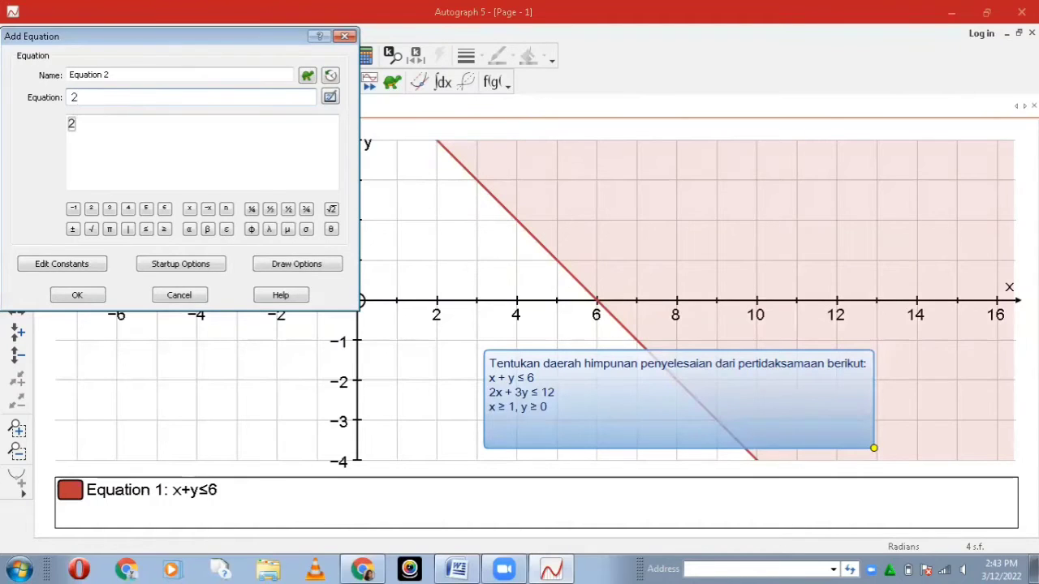
{"action": "type", "text": "x+3y"}
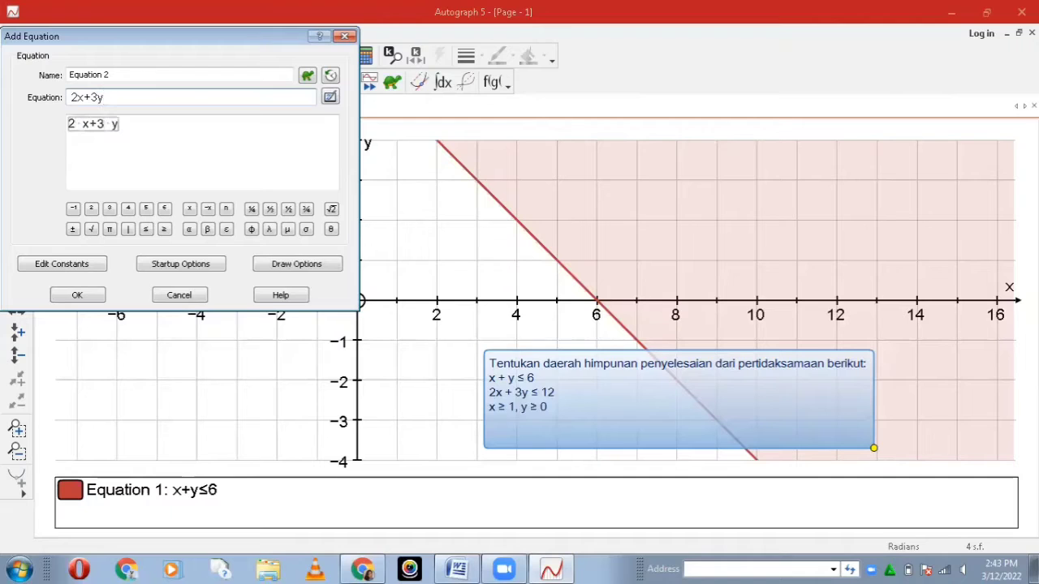
{"action": "left_click", "coordinate": [146, 229]}
{"action": "type", "text": "12"}
{"action": "key", "text": "Return"}
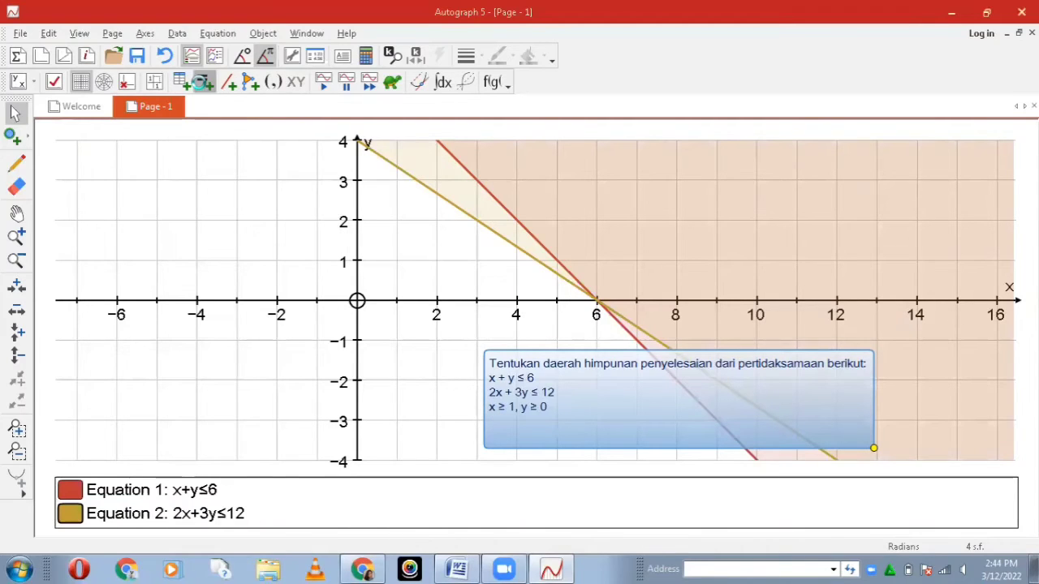
Step: Plot the inequality x≥1 as the third equation
{"action": "left_click", "coordinate": [202, 82]}
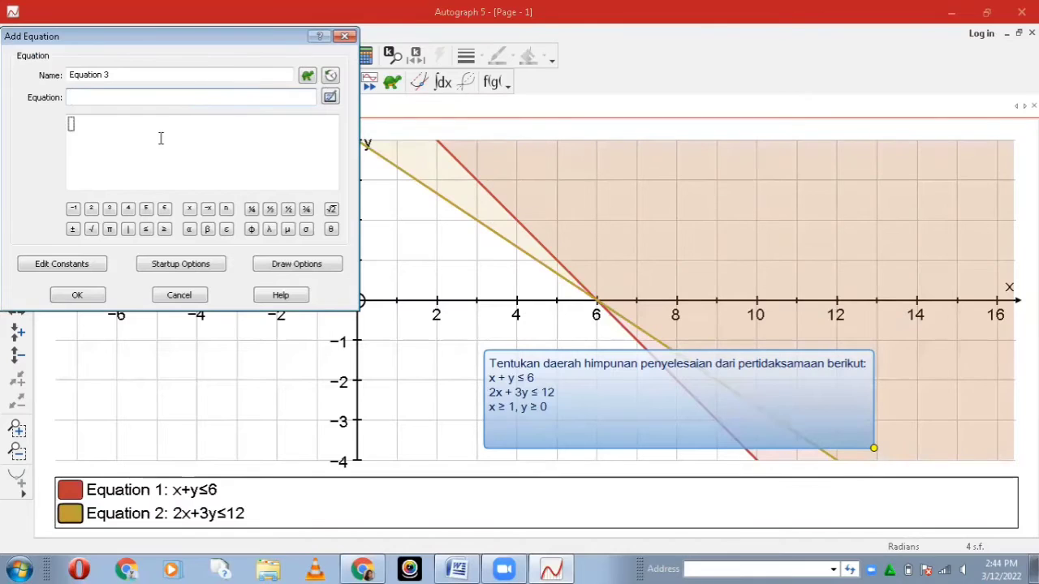
{"action": "type", "text": "x"}
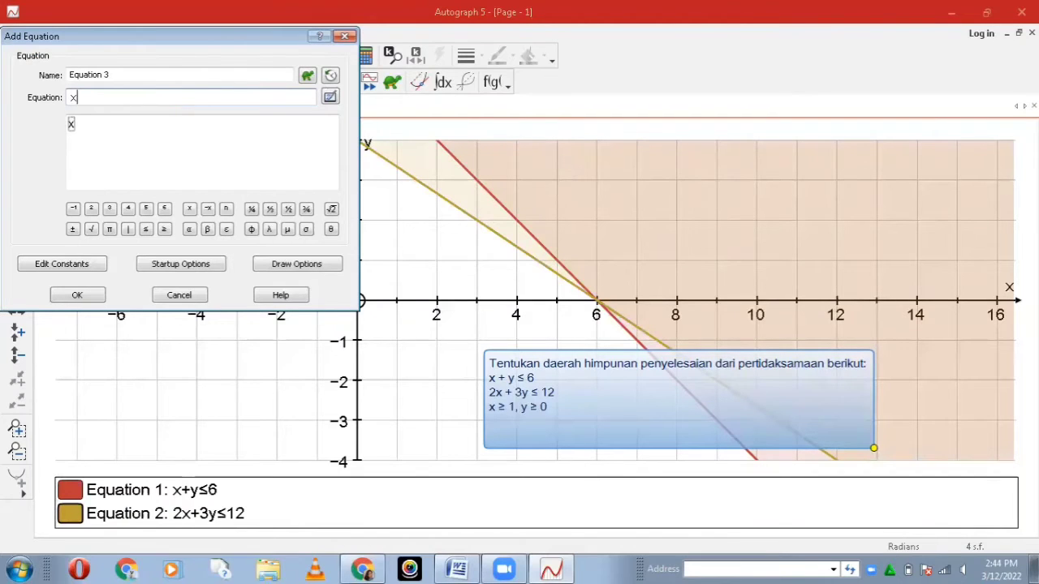
{"action": "left_click", "coordinate": [164, 230]}
{"action": "type", "text": "1"}
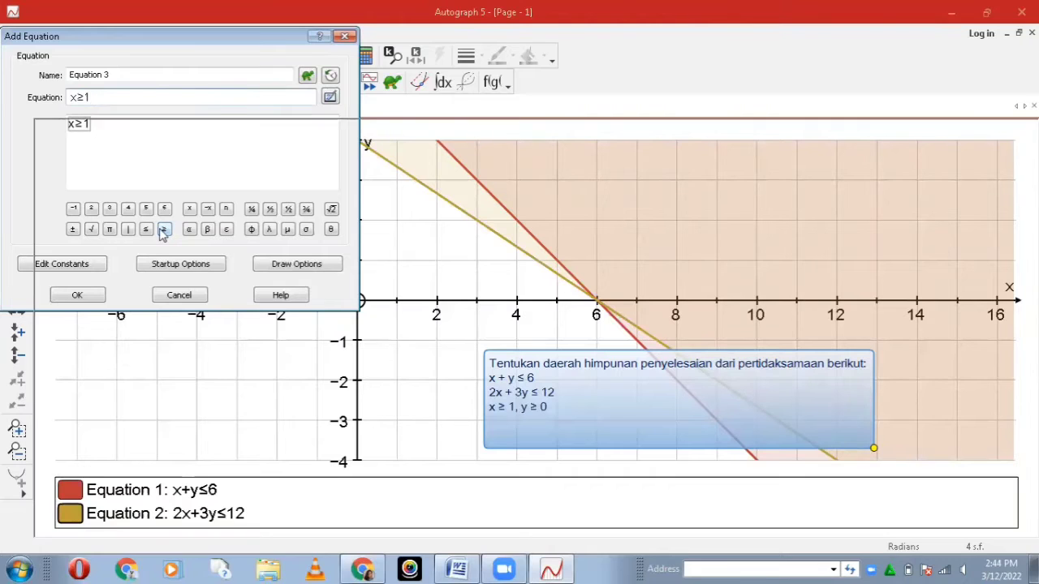
{"action": "key", "text": "Return"}
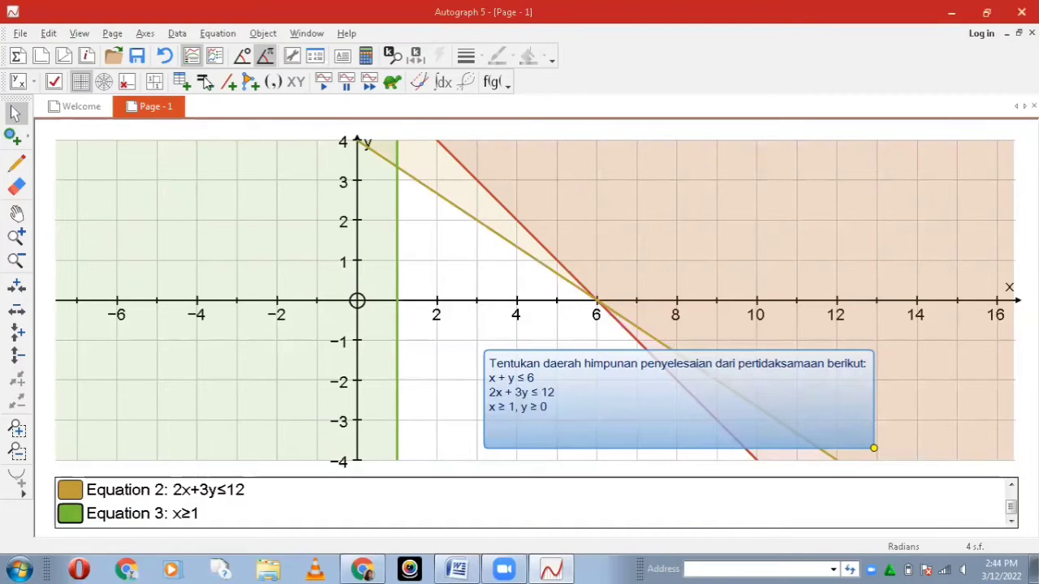
Step: Plot the inequality y≥0 as the fourth equation
{"action": "left_click", "coordinate": [192, 55]}
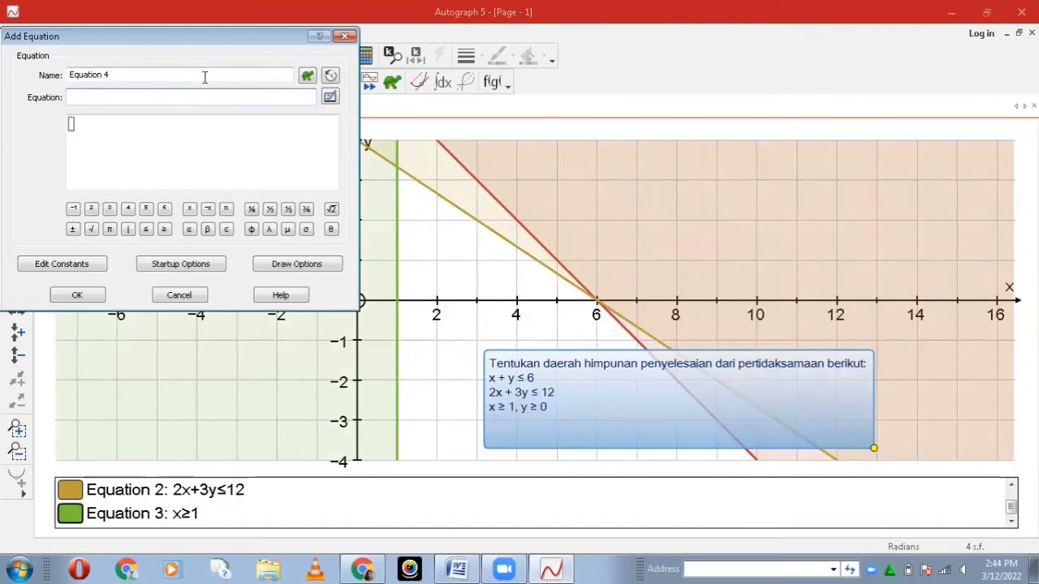
{"action": "left_click", "coordinate": [188, 95]}
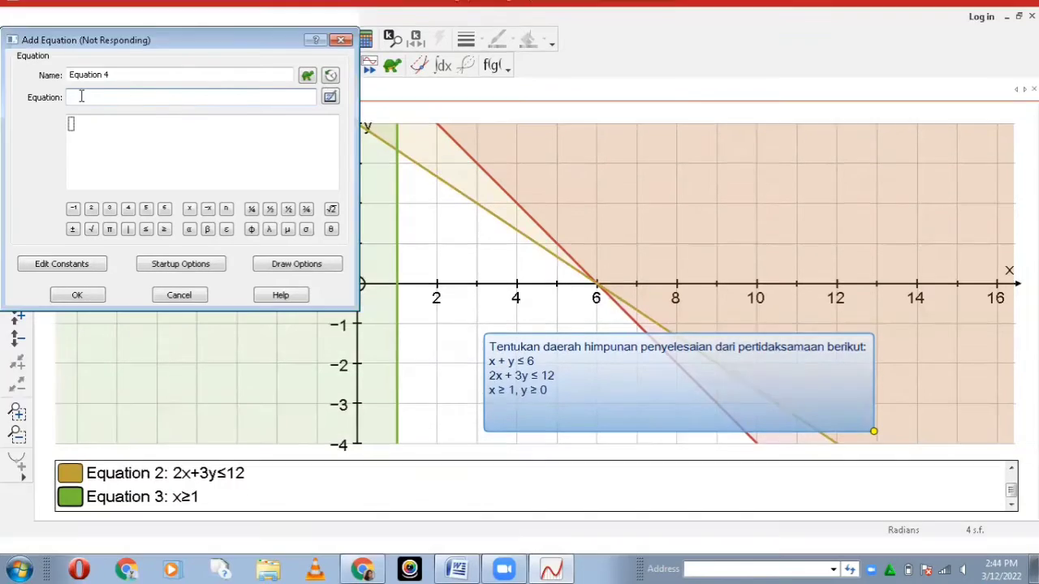
{"action": "type", "text": "y"}
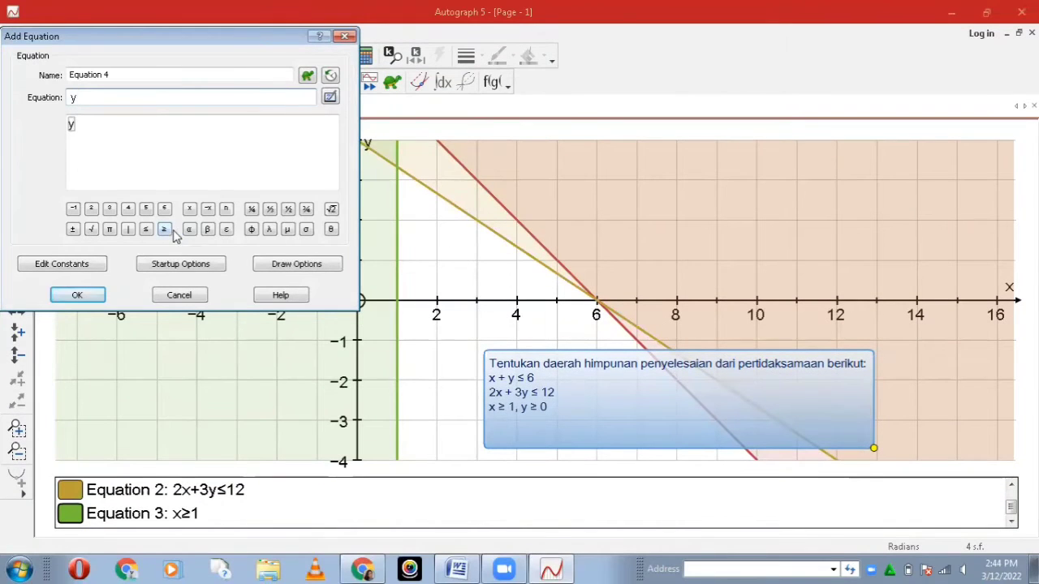
{"action": "left_click", "coordinate": [165, 231]}
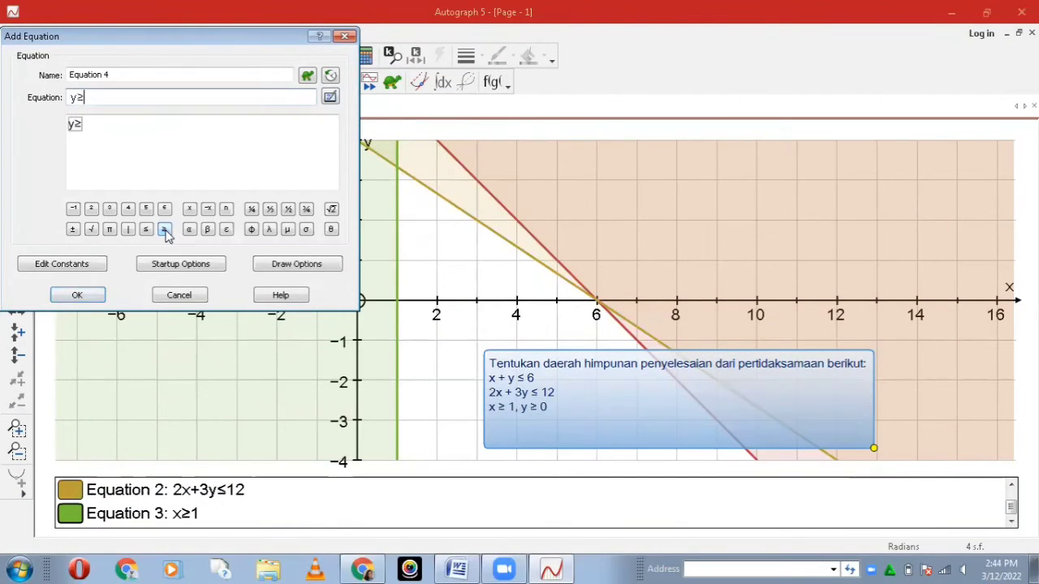
{"action": "type", "text": "0"}
{"action": "key", "text": "Return"}
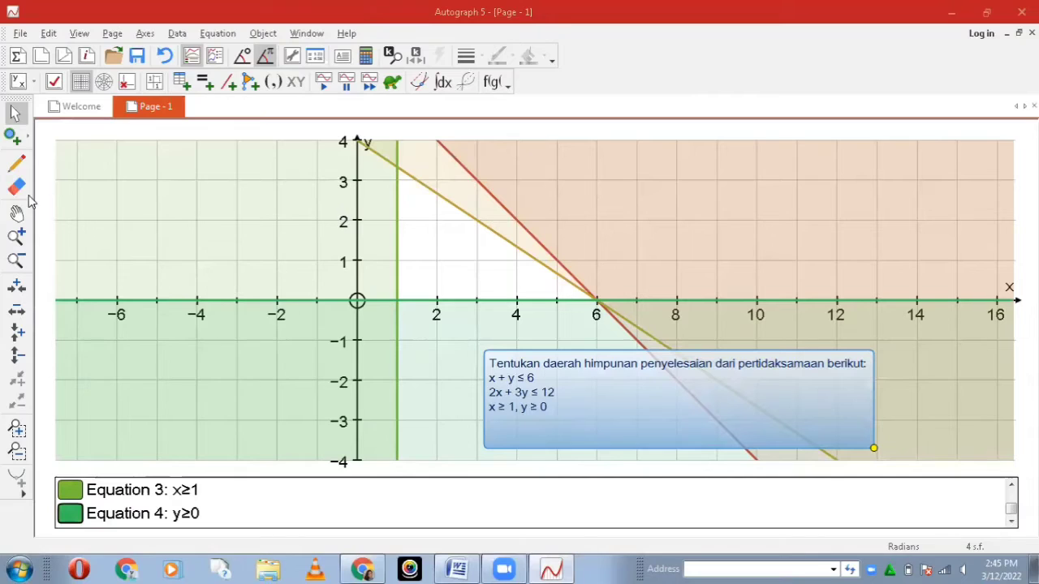
Step: Hatch the unshaded solution region between x=1, the x-axis and the 2x+3y=12 line with freehand, roughly vertical pen strokes
{"action": "left_click", "coordinate": [17, 166]}
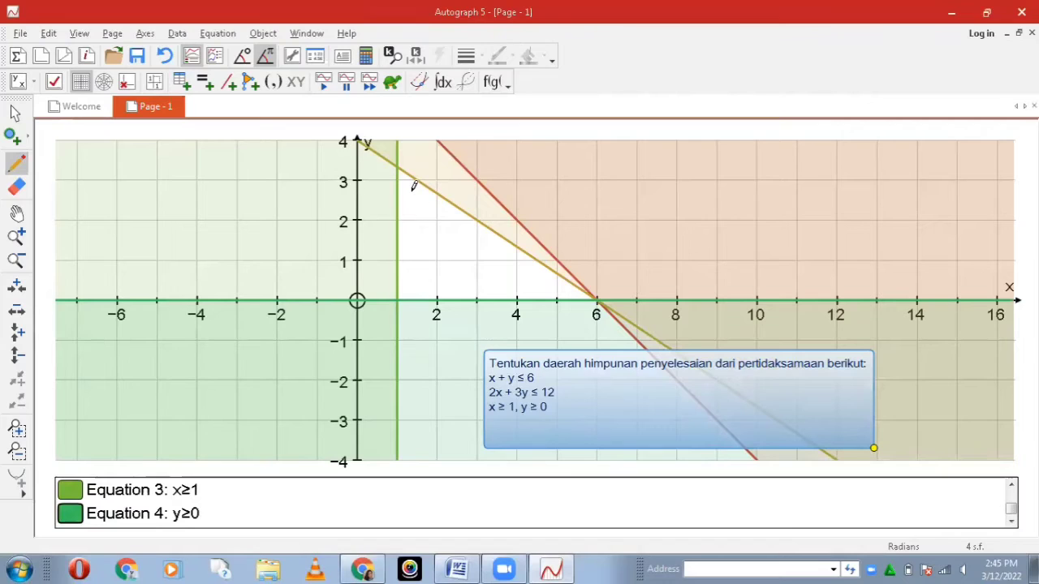
{"action": "left_click_drag", "start_coordinate": [411, 189], "coordinate": [413, 253]}
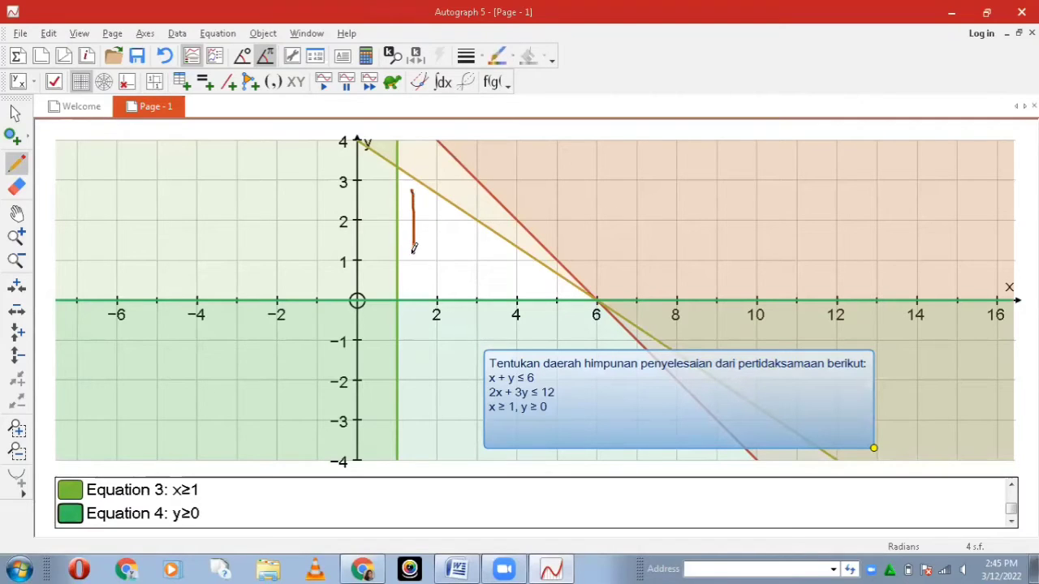
{"action": "left_click_drag", "start_coordinate": [425, 203], "coordinate": [438, 302]}
{"action": "left_click_drag", "start_coordinate": [414, 243], "coordinate": [408, 286]}
{"action": "mouse_move", "coordinate": [422, 216]}
{"action": "left_mouse_down"}
{"action": "mouse_move", "coordinate": [434, 257]}
{"action": "mouse_move", "coordinate": [428, 282]}
{"action": "left_mouse_up"}
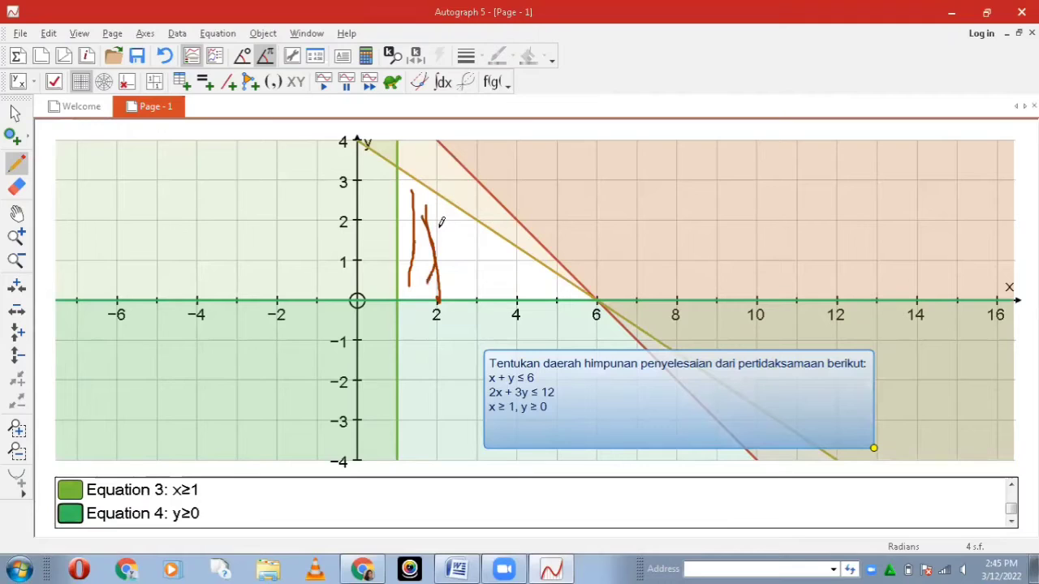
{"action": "left_click_drag", "start_coordinate": [439, 226], "coordinate": [445, 287]}
{"action": "left_click_drag", "start_coordinate": [451, 228], "coordinate": [464, 273]}
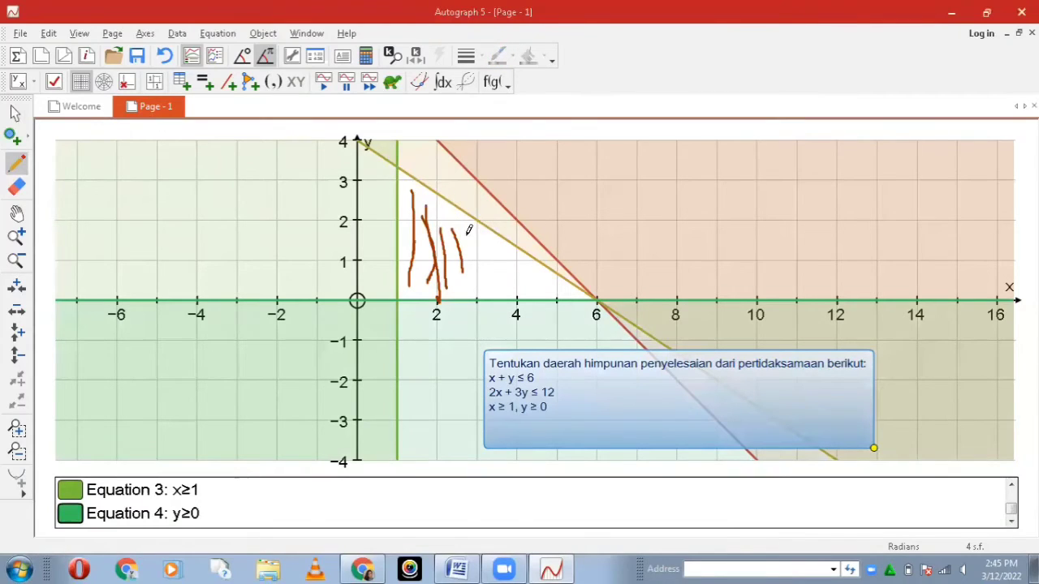
{"action": "left_click_drag", "start_coordinate": [468, 232], "coordinate": [476, 287]}
{"action": "left_click_drag", "start_coordinate": [481, 237], "coordinate": [490, 296]}
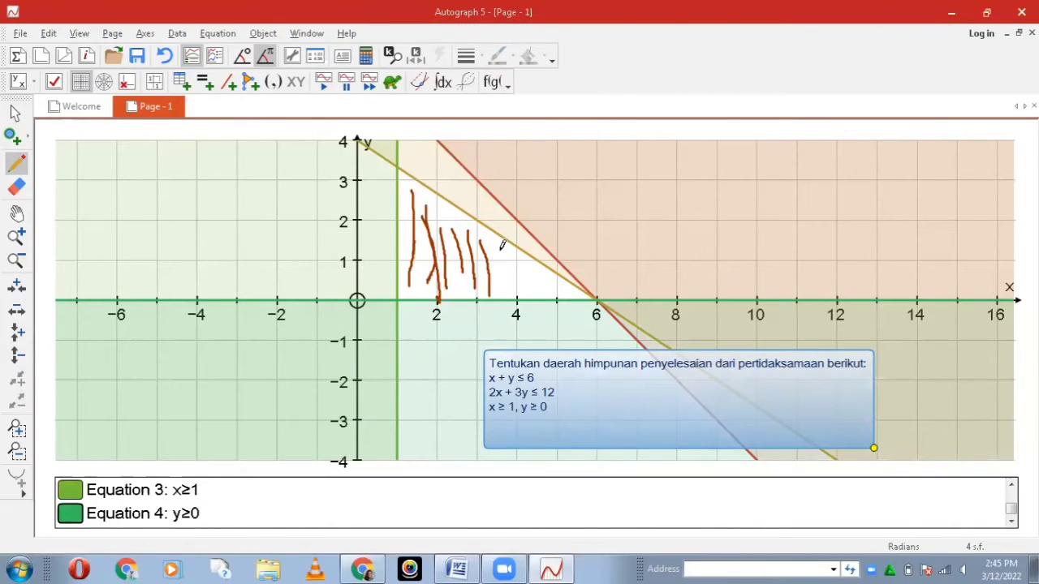
{"action": "left_click_drag", "start_coordinate": [501, 248], "coordinate": [509, 297]}
{"action": "left_click_drag", "start_coordinate": [516, 258], "coordinate": [515, 297]}
{"action": "left_click_drag", "start_coordinate": [526, 256], "coordinate": [531, 281]}
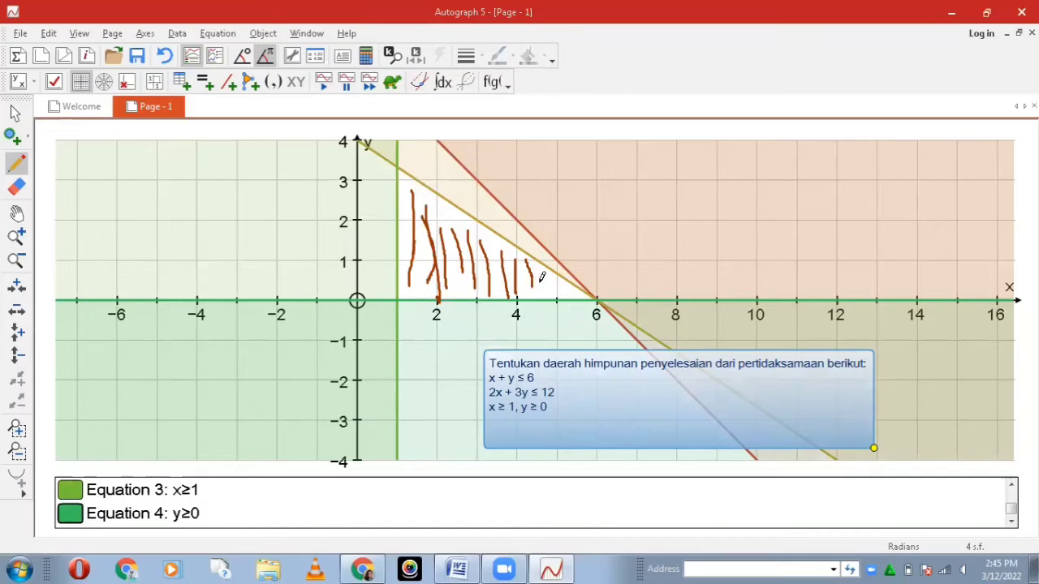
{"action": "left_click_drag", "start_coordinate": [541, 272], "coordinate": [544, 292]}
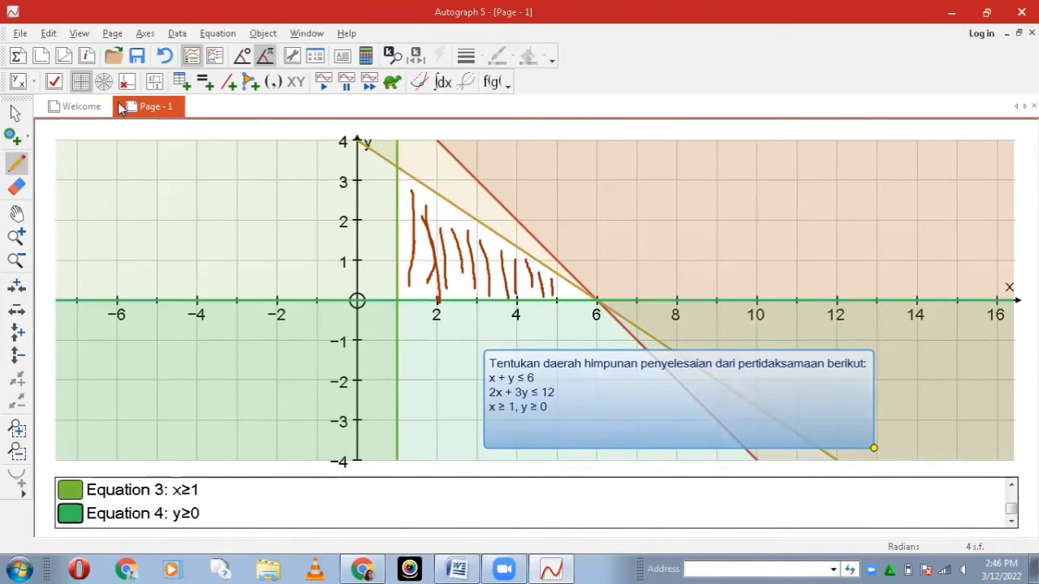
{"action": "left_click", "coordinate": [15, 112]}
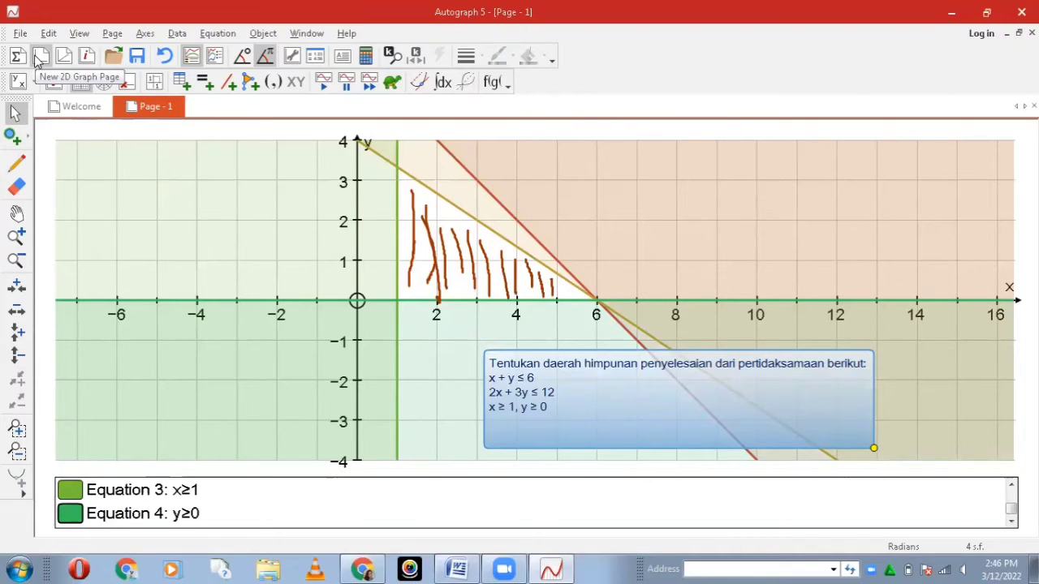
Step: Create a new 2D graph page and zoom out its x-axis once, centred on the negative side near x=-3.5
{"action": "left_click", "coordinate": [41, 56]}
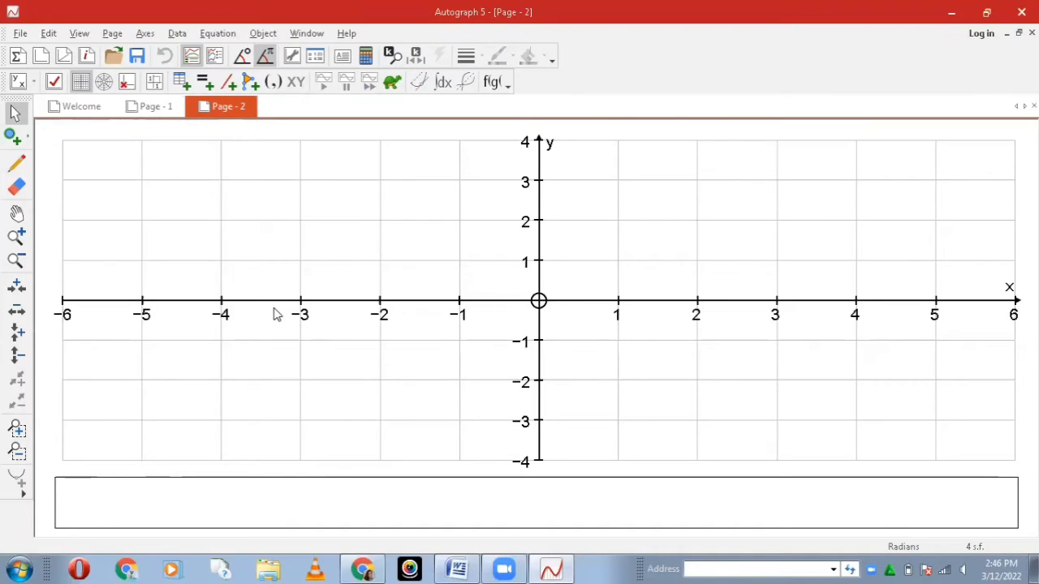
{"action": "left_click", "coordinate": [20, 316]}
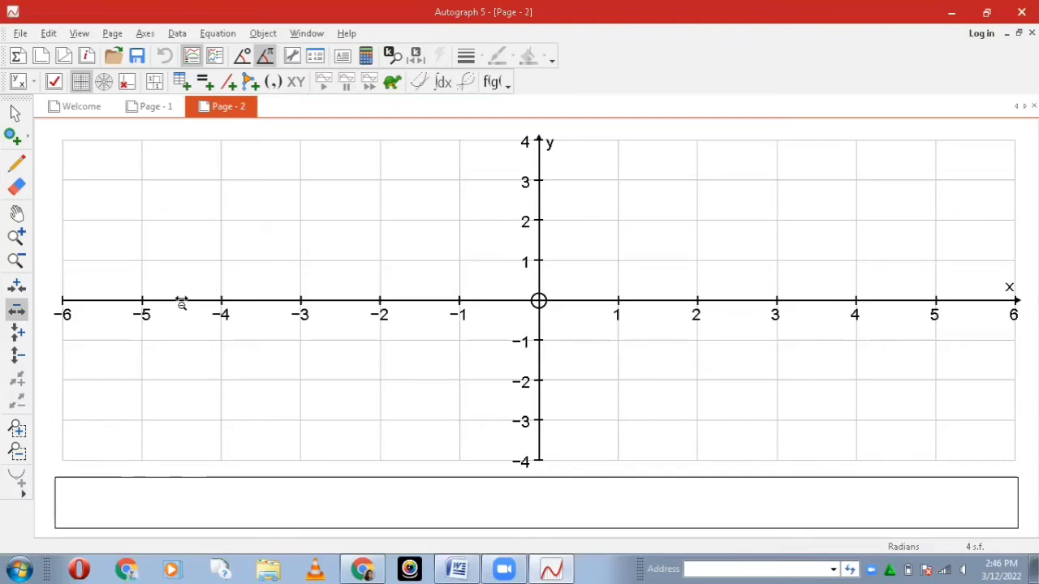
{"action": "left_click", "coordinate": [263, 301]}
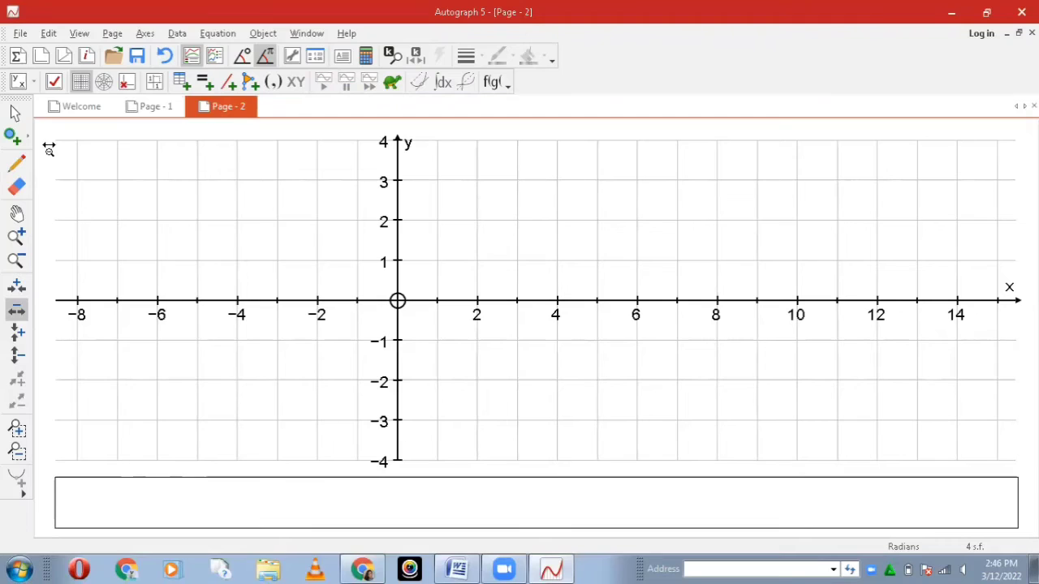
{"action": "left_click", "coordinate": [19, 116]}
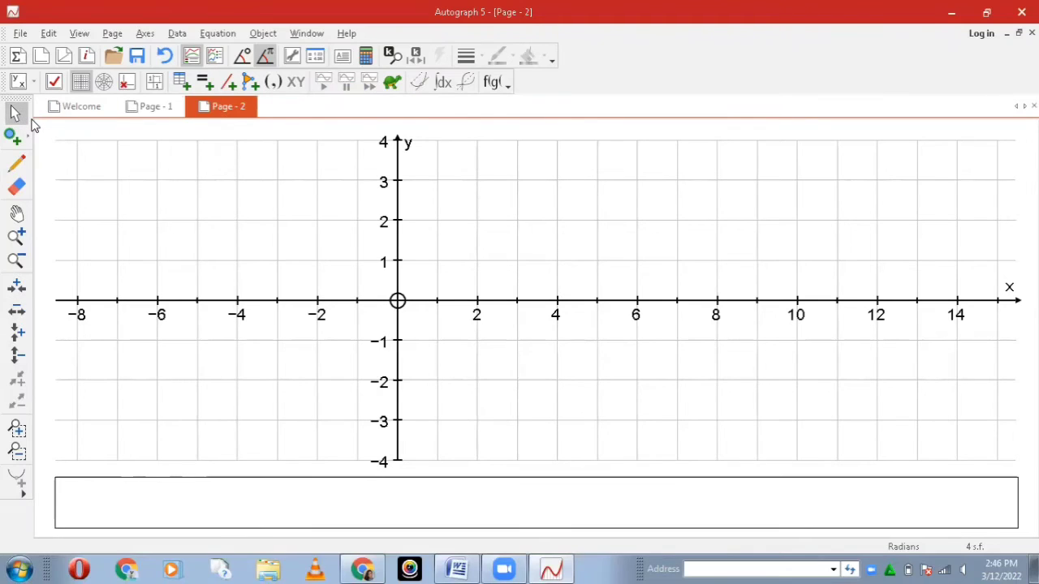
Step: Start a text box on the new page and paste in problem 2 from the Word document "soal untuk autograph"
{"action": "left_click", "coordinate": [344, 58]}
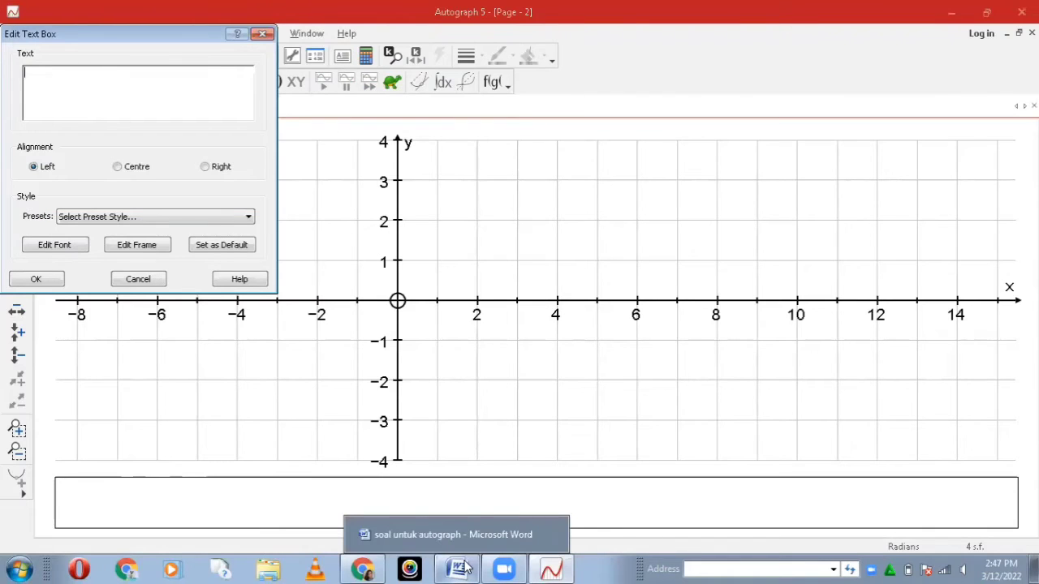
{"action": "left_click", "coordinate": [467, 568]}
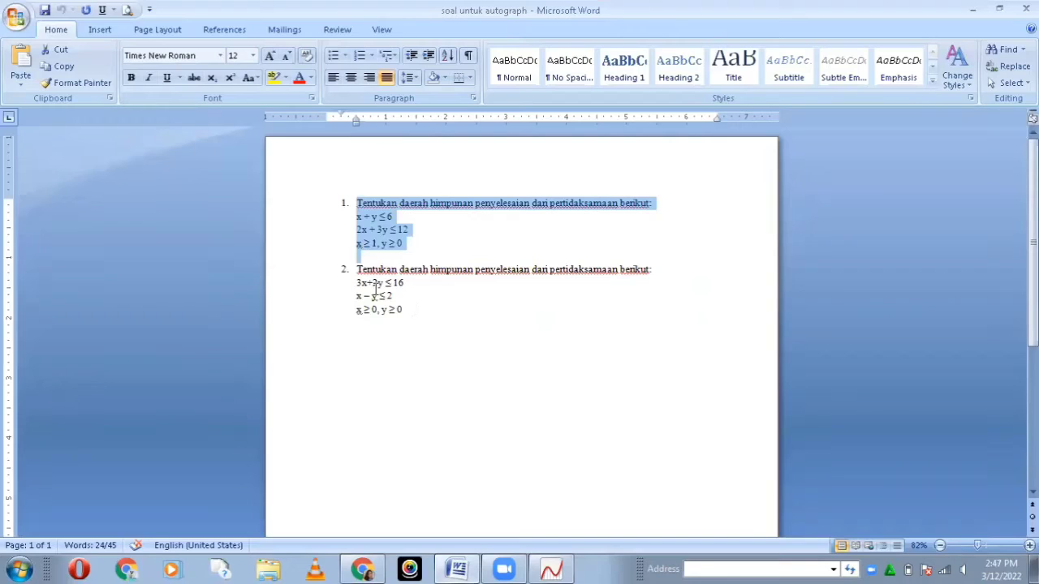
{"action": "left_click_drag", "start_coordinate": [358, 269], "coordinate": [404, 309]}
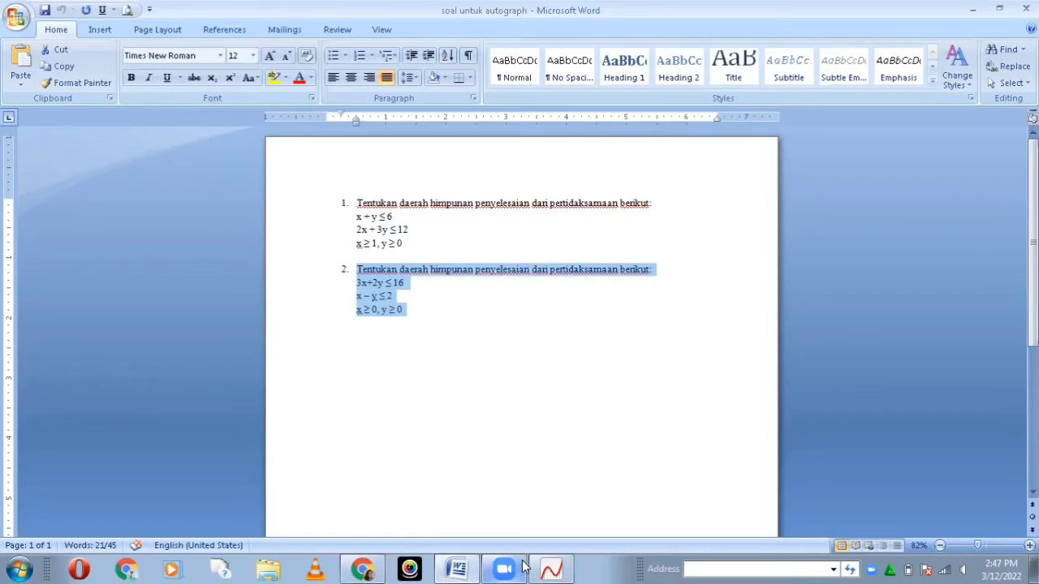
{"action": "left_click", "coordinate": [556, 567]}
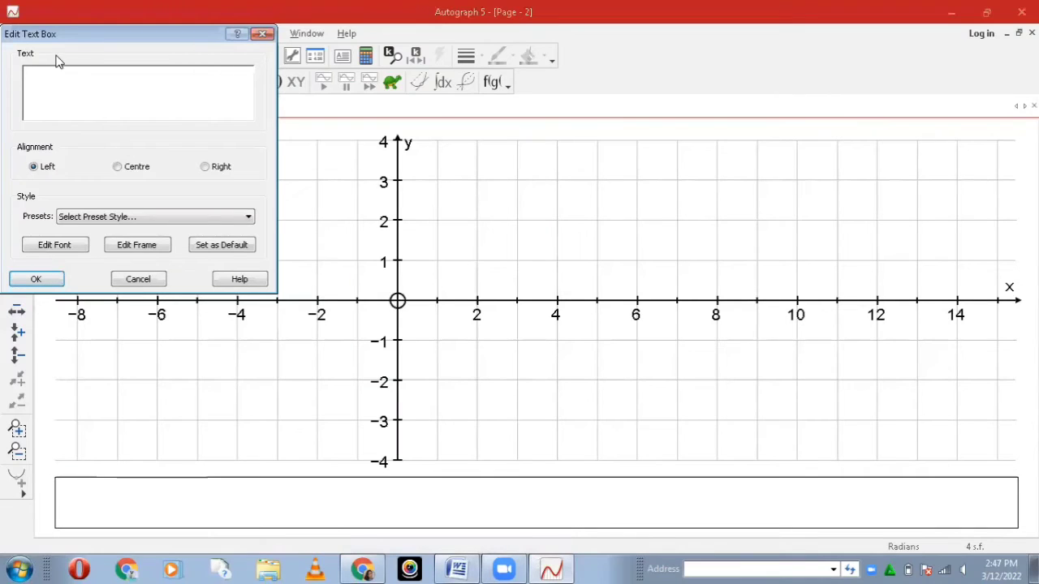
{"action": "type", "text": "x ≥ 0, y ≥ 0"}
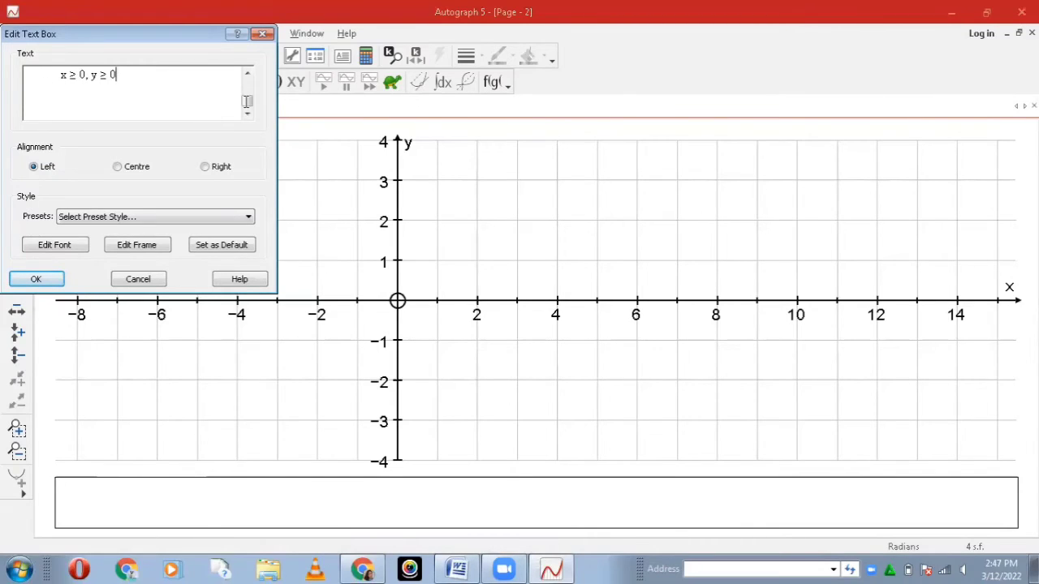
Step: Remove the list number before "Tentukan" and place the finished text box below the x-axis, to the right of the y-axis
{"action": "key", "text": "Up"}
{"action": "key", "text": "Up"}
{"action": "key", "text": "Up"}
{"action": "key", "text": "Up"}
{"action": "key", "text": "Up"}
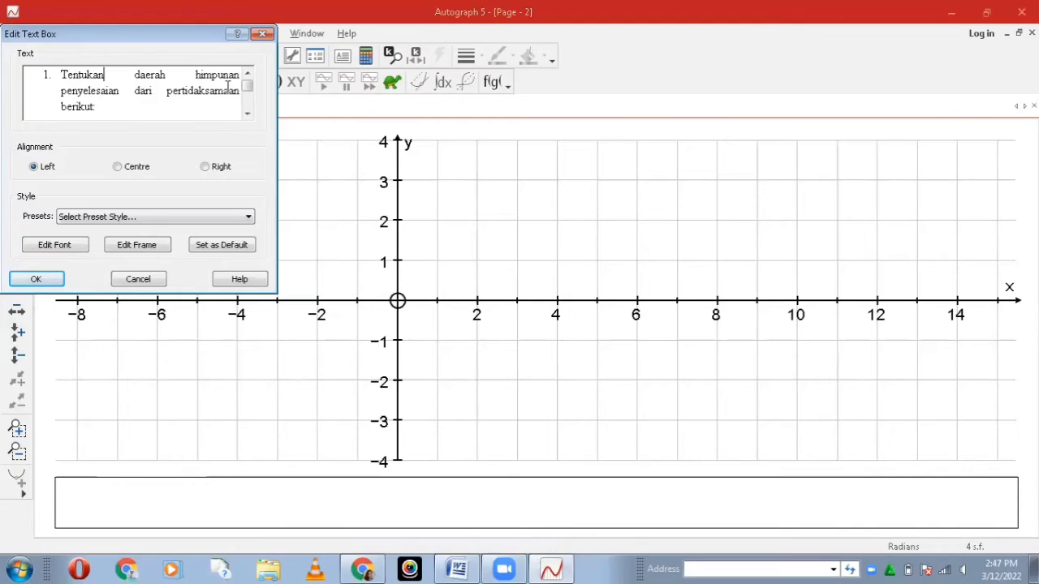
{"action": "left_click", "coordinate": [59, 76]}
{"action": "key", "text": "BackSpace"}
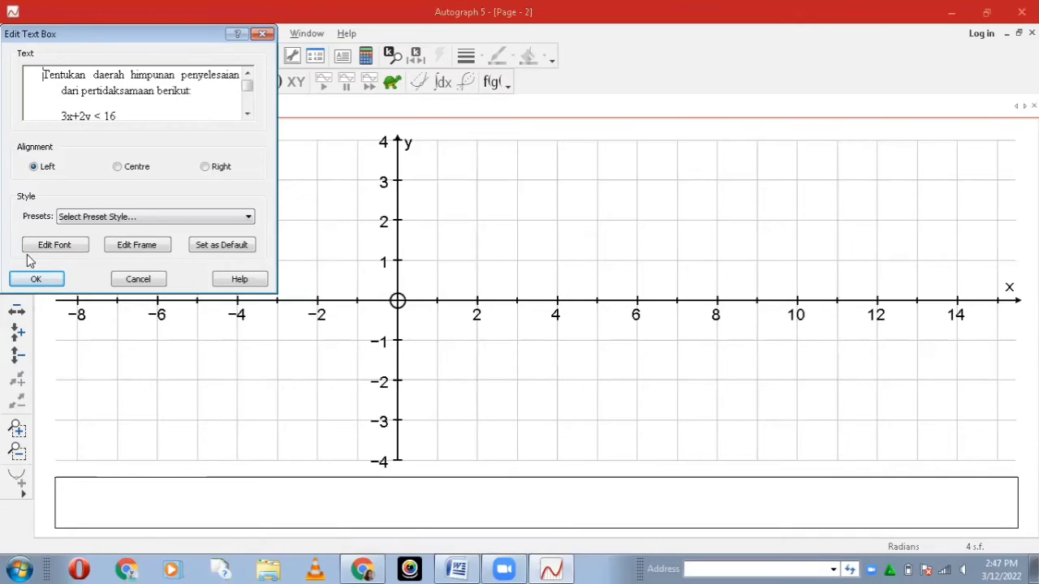
{"action": "left_click", "coordinate": [34, 278]}
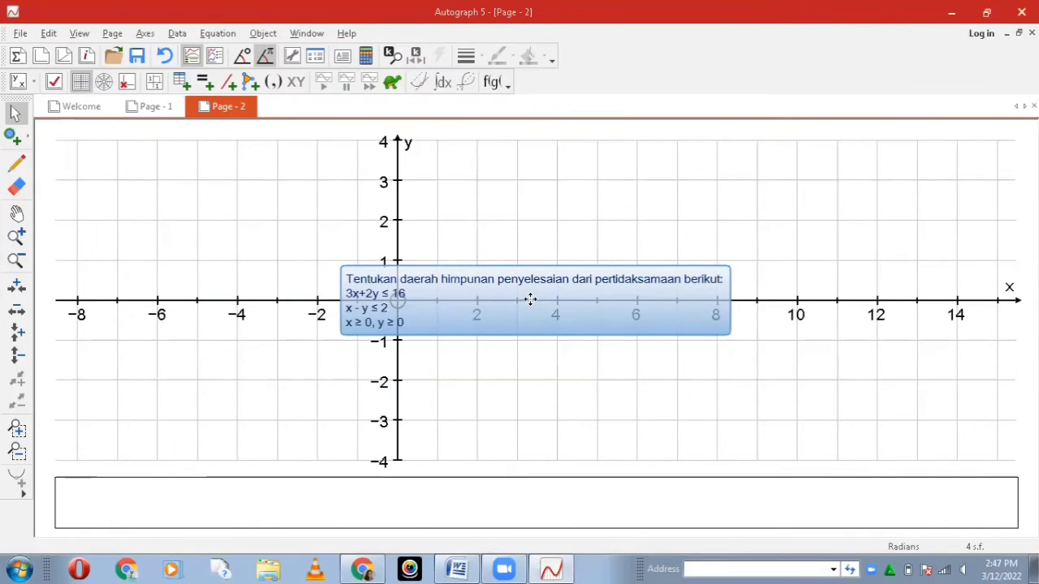
{"action": "left_click_drag", "start_coordinate": [530, 300], "coordinate": [694, 393]}
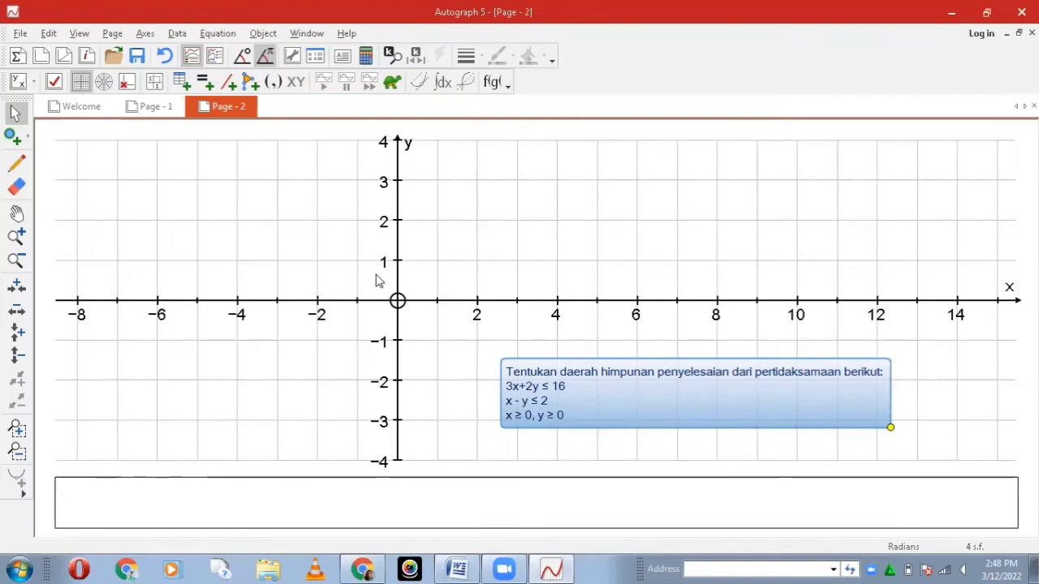
Step: Plot the inequality 3x+2y≤16 as the first equation on the new graph page
{"action": "left_click", "coordinate": [203, 84]}
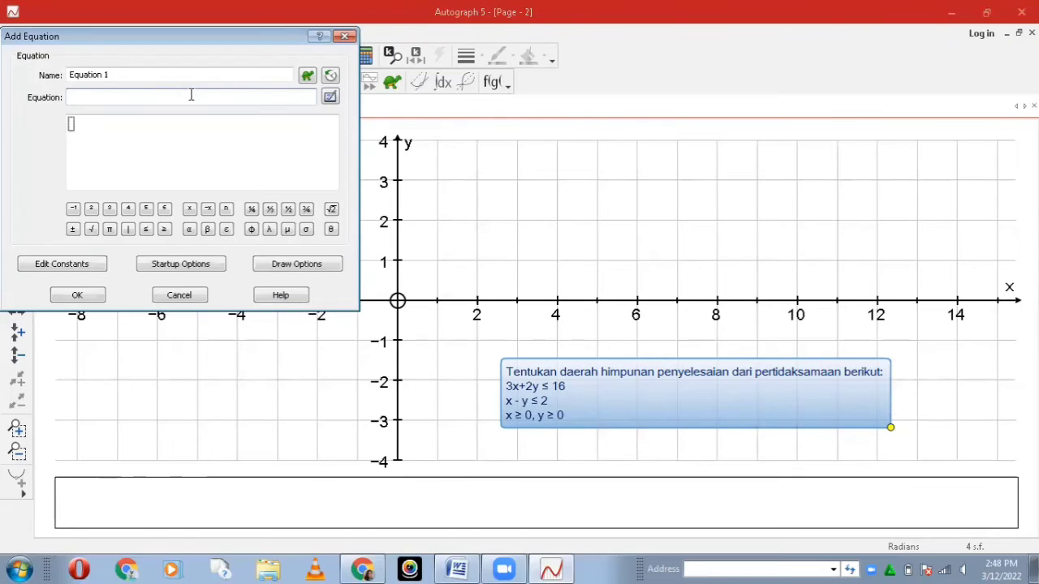
{"action": "type", "text": "3x+"}
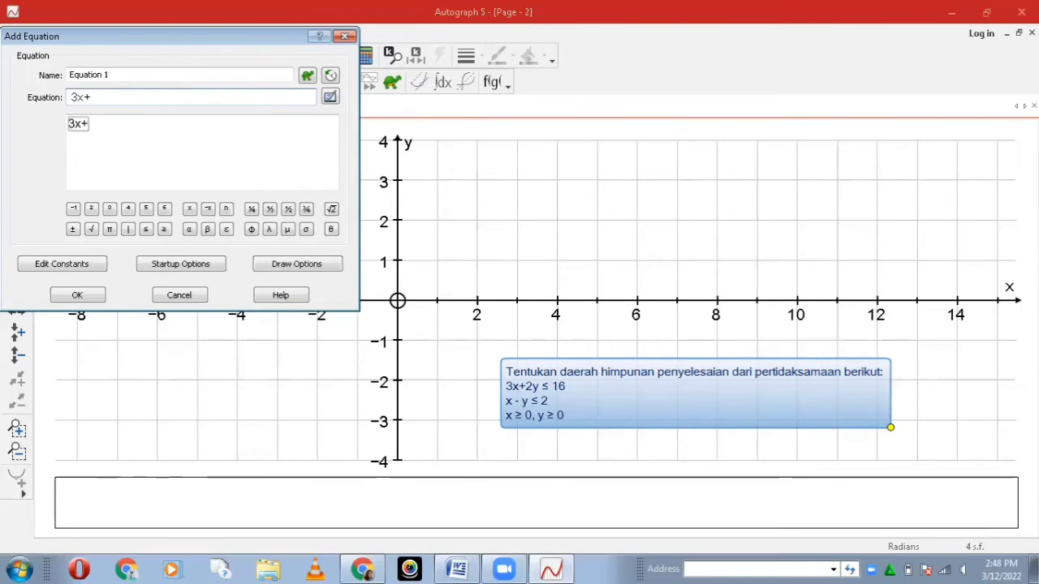
{"action": "type", "text": "2y"}
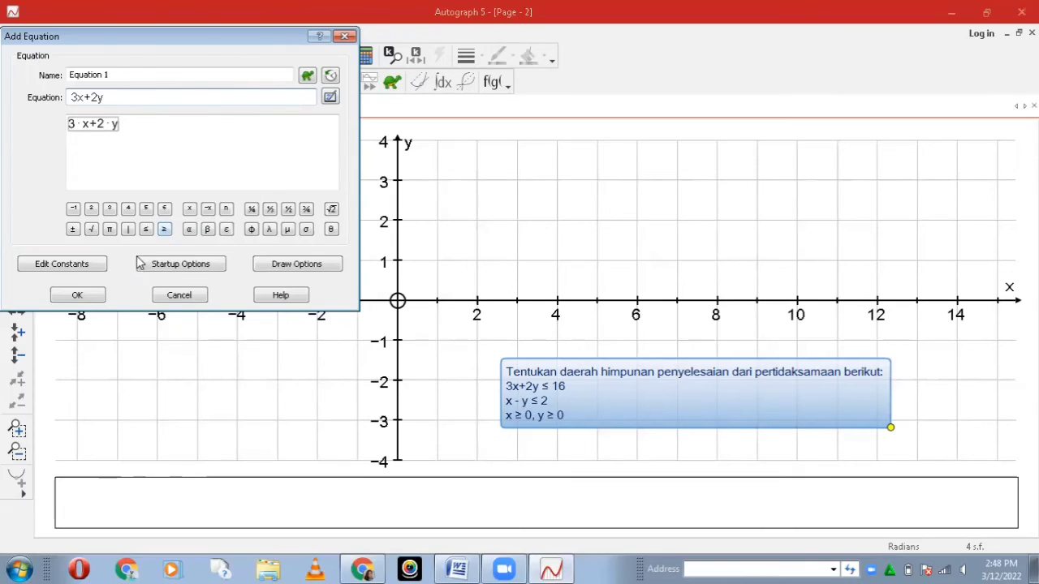
{"action": "left_click", "coordinate": [146, 230]}
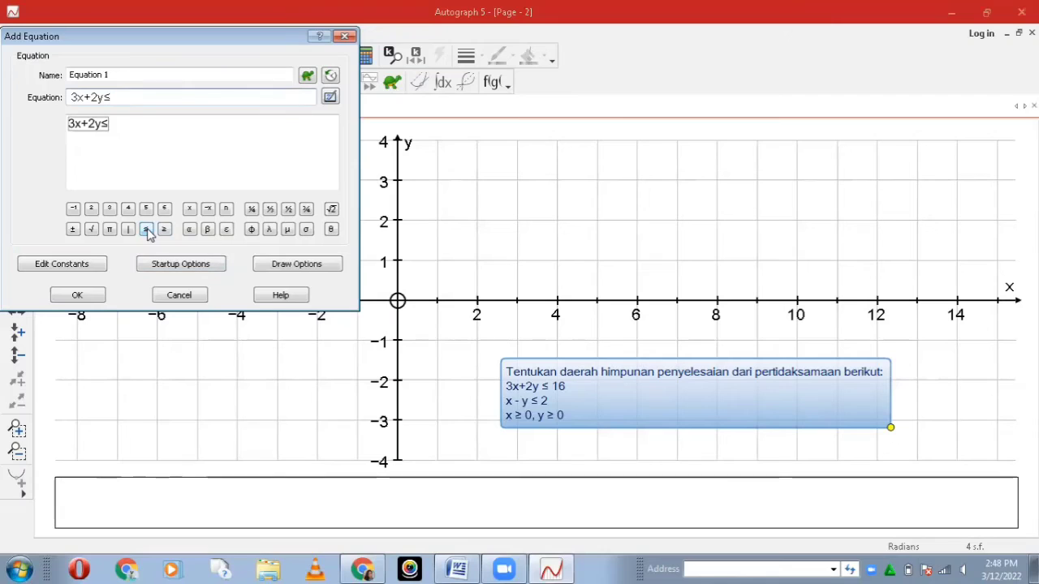
{"action": "type", "text": "1"}
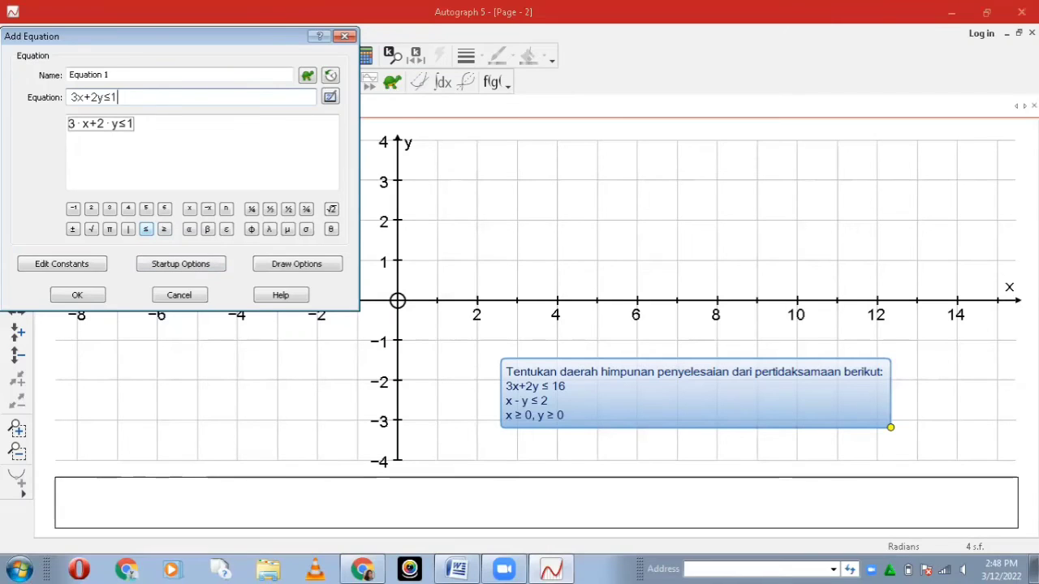
{"action": "type", "text": "6"}
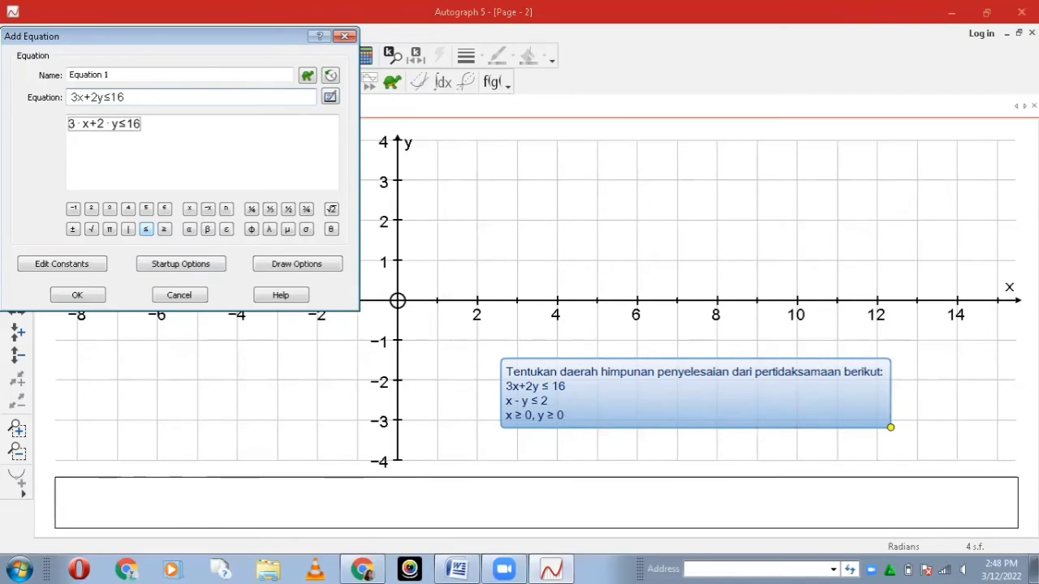
{"action": "key", "text": "Return"}
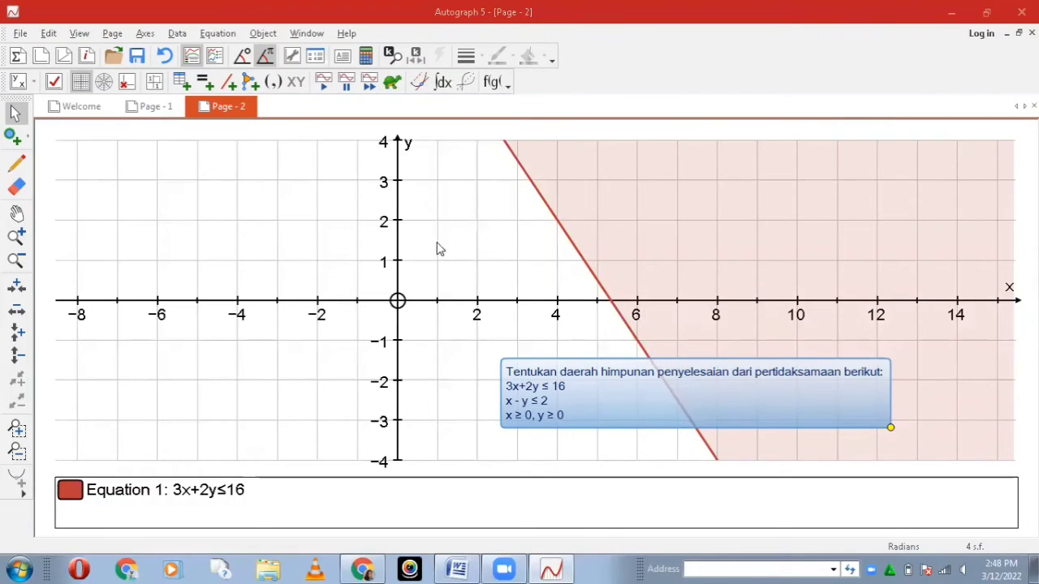
Step: Plot the inequality x−y≤2 as the second equation on this page
{"action": "left_click", "coordinate": [202, 83]}
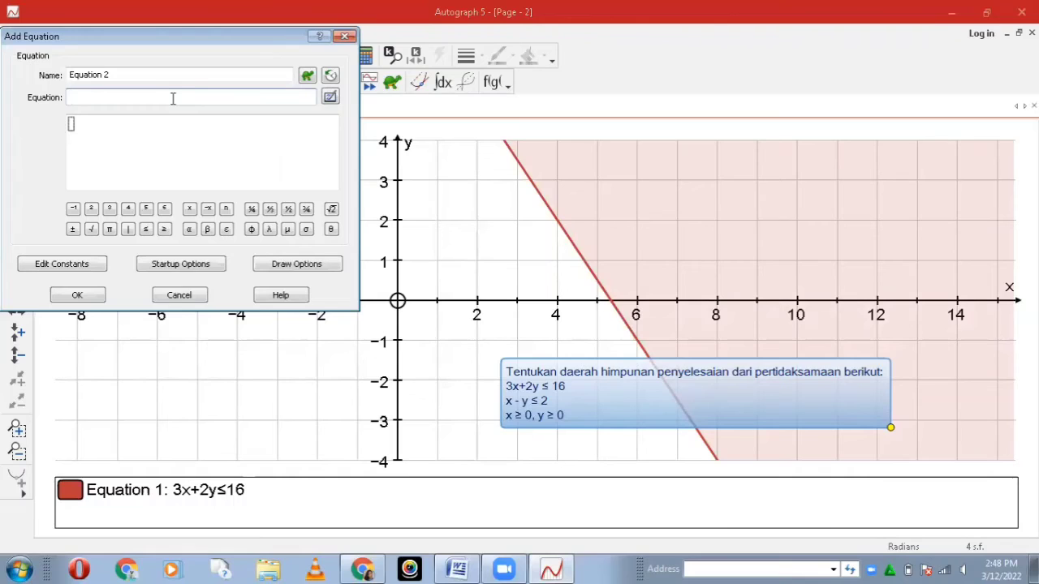
{"action": "type", "text": "x-y"}
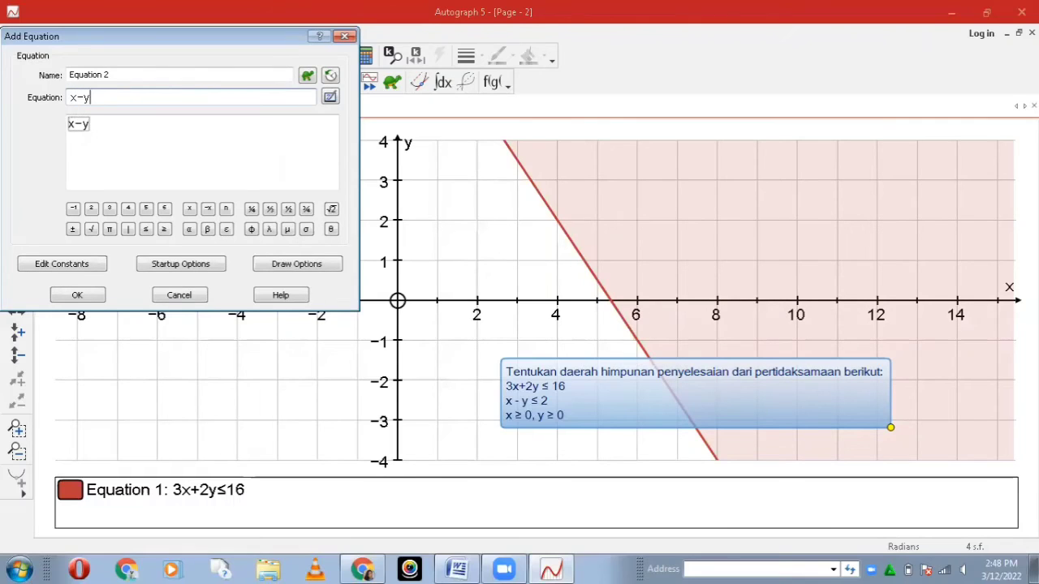
{"action": "left_click", "coordinate": [146, 230]}
{"action": "type", "text": "2"}
{"action": "key", "text": "Return"}
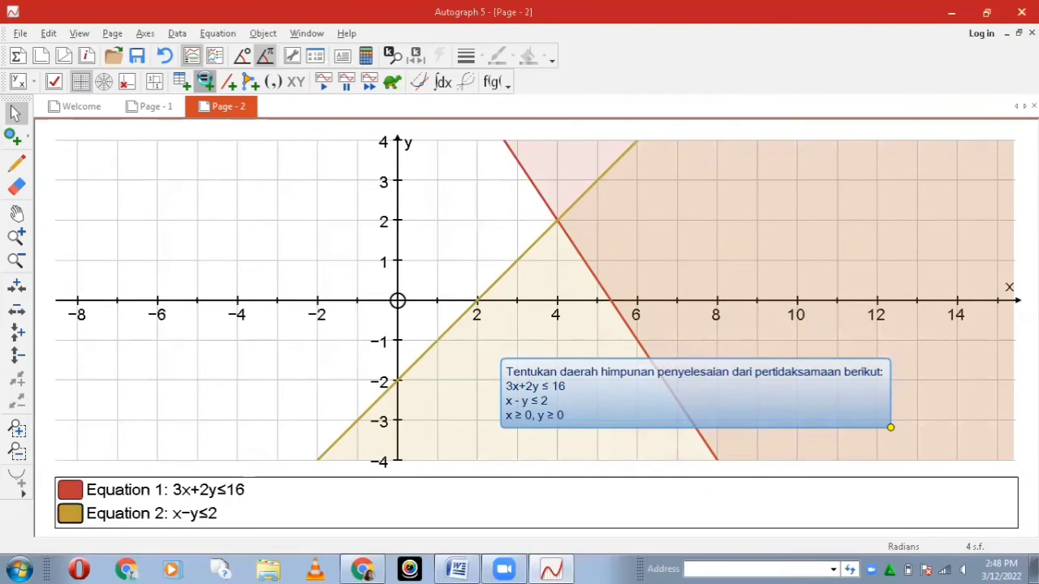
Step: Plot the inequality x≥0 as the third equation on this page
{"action": "left_click", "coordinate": [205, 81]}
{"action": "type", "text": "x"}
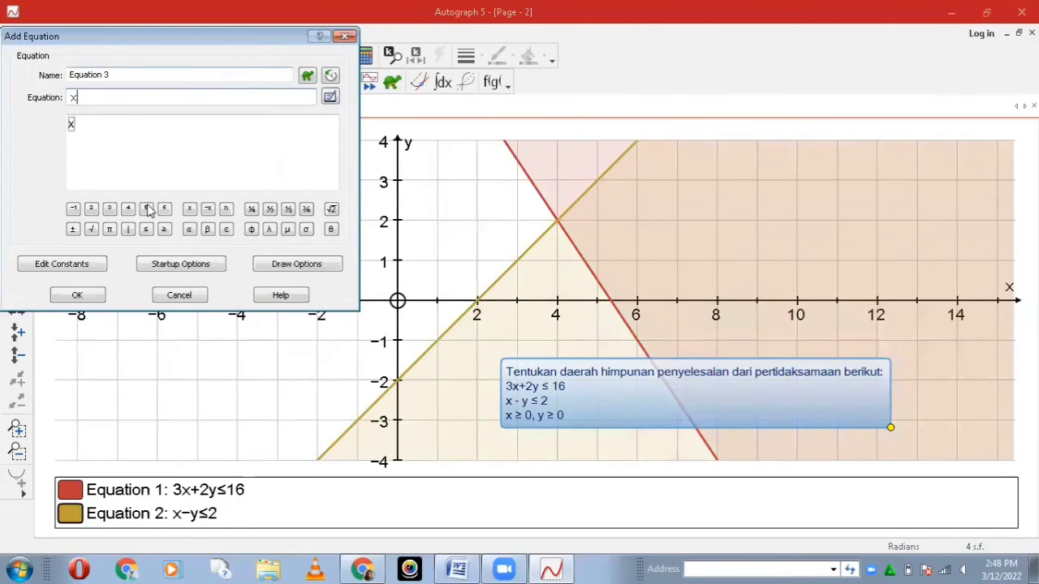
{"action": "left_click", "coordinate": [164, 230]}
{"action": "type", "text": "0"}
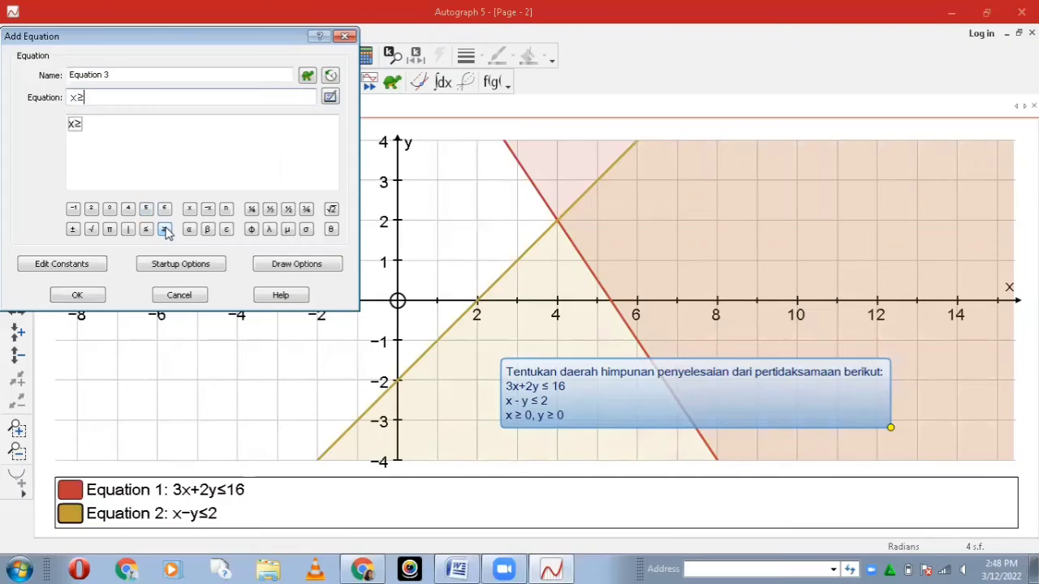
{"action": "key", "text": "Return"}
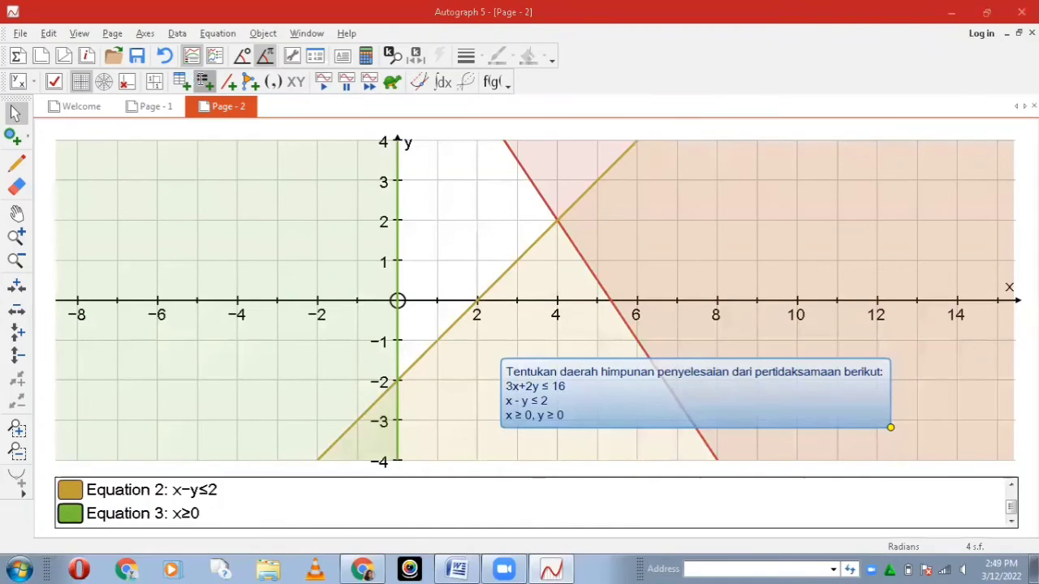
Step: Plot the inequality y≥0 as the fourth equation on this page
{"action": "left_click", "coordinate": [201, 79]}
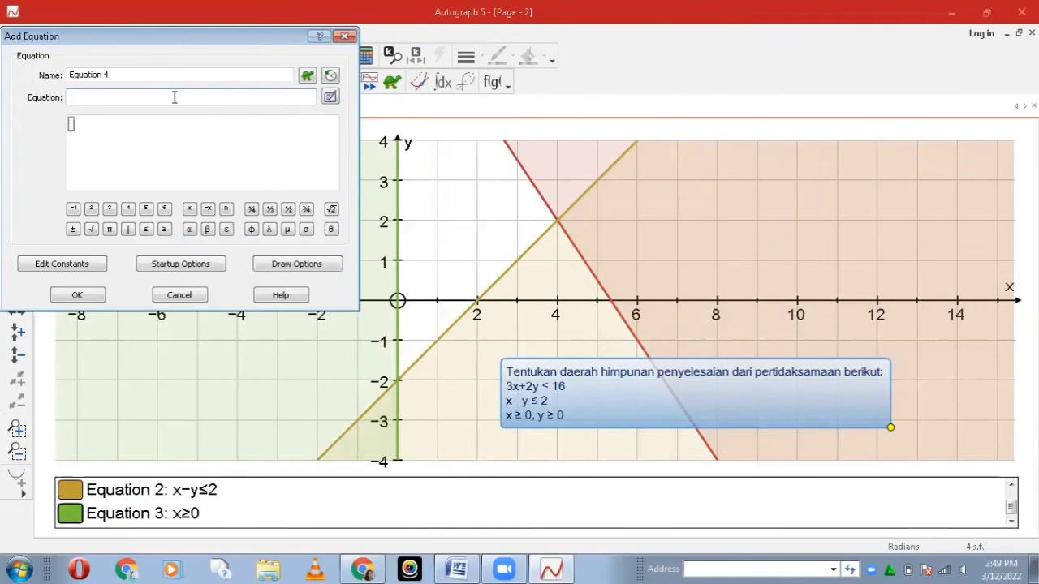
{"action": "type", "text": "y"}
{"action": "left_click", "coordinate": [164, 230]}
{"action": "type", "text": "0"}
{"action": "key", "text": "Return"}
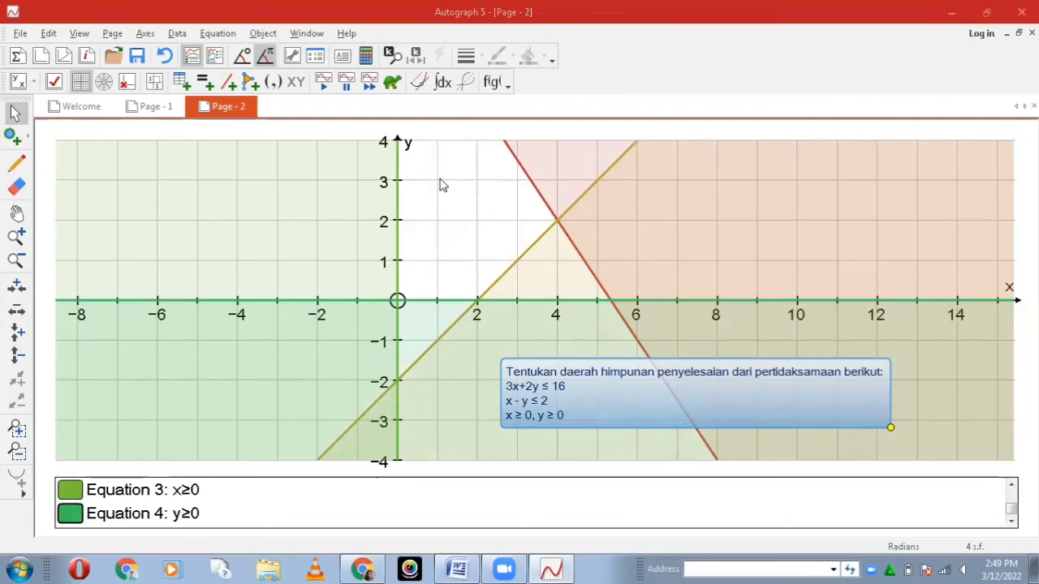
Step: Examine the unshaded region bounded by the four inequalities and the problem text box below the x-axis
{"action": "left_click", "coordinate": [16, 214]}
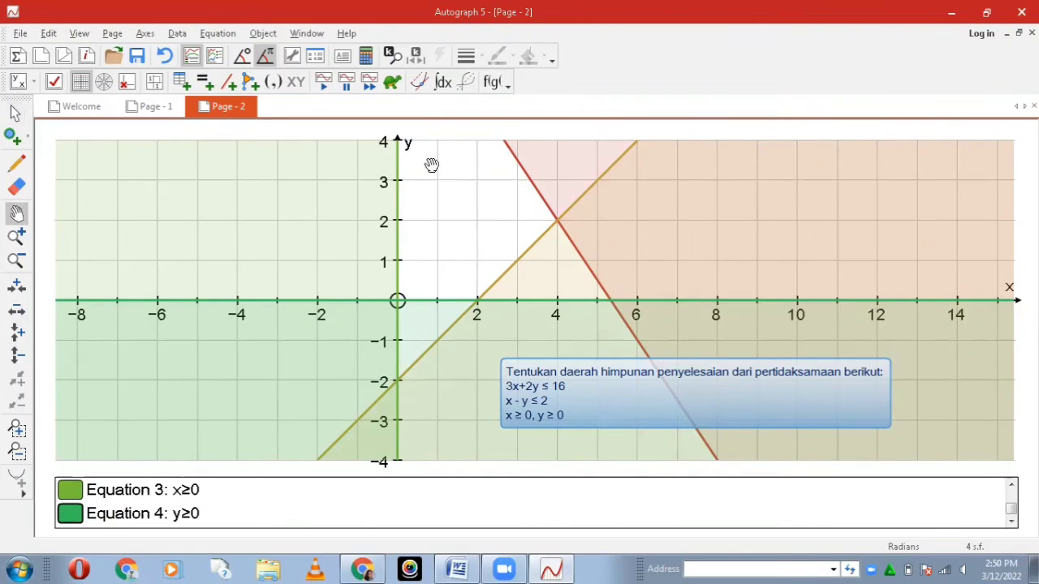
{"action": "mouse_move", "coordinate": [433, 178]}
{"action": "left_mouse_down"}
{"action": "mouse_move", "coordinate": [439, 342]}
{"action": "mouse_move", "coordinate": [440, 318]}
{"action": "mouse_move", "coordinate": [443, 330]}
{"action": "left_mouse_up"}
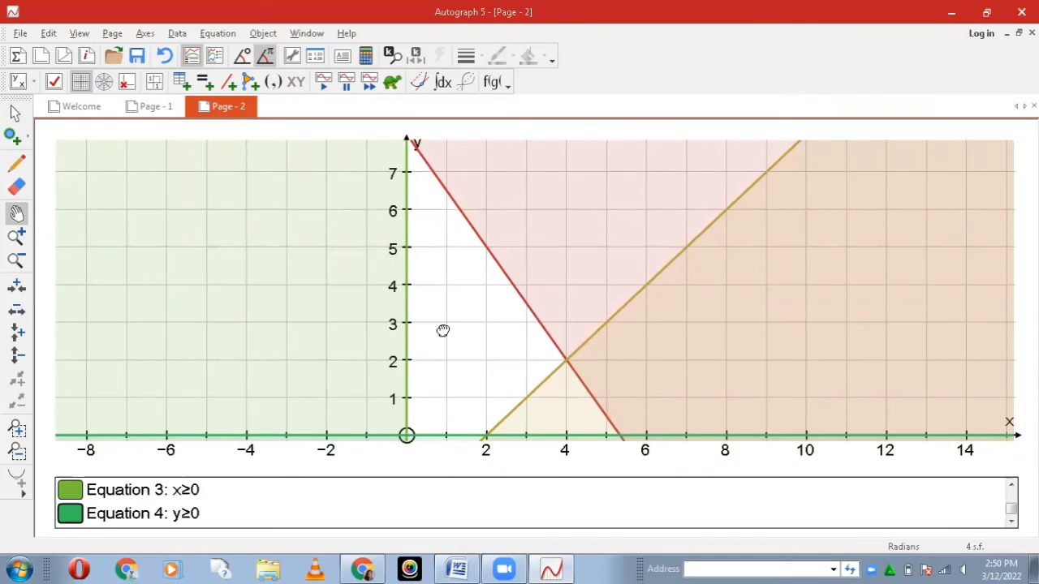
{"action": "left_click_drag", "start_coordinate": [442, 330], "coordinate": [413, 214]}
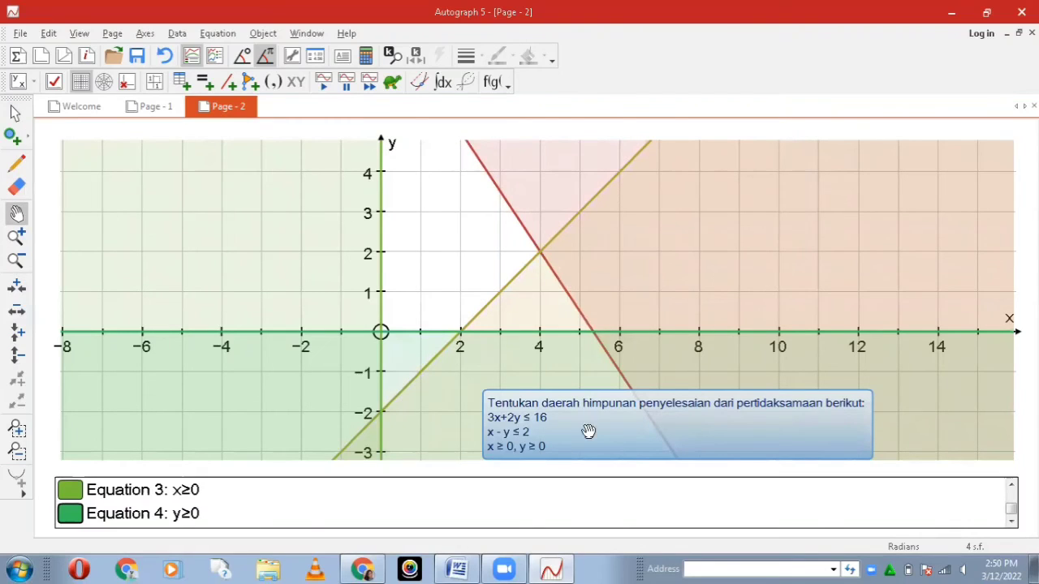
{"action": "left_click_drag", "start_coordinate": [589, 433], "coordinate": [607, 332]}
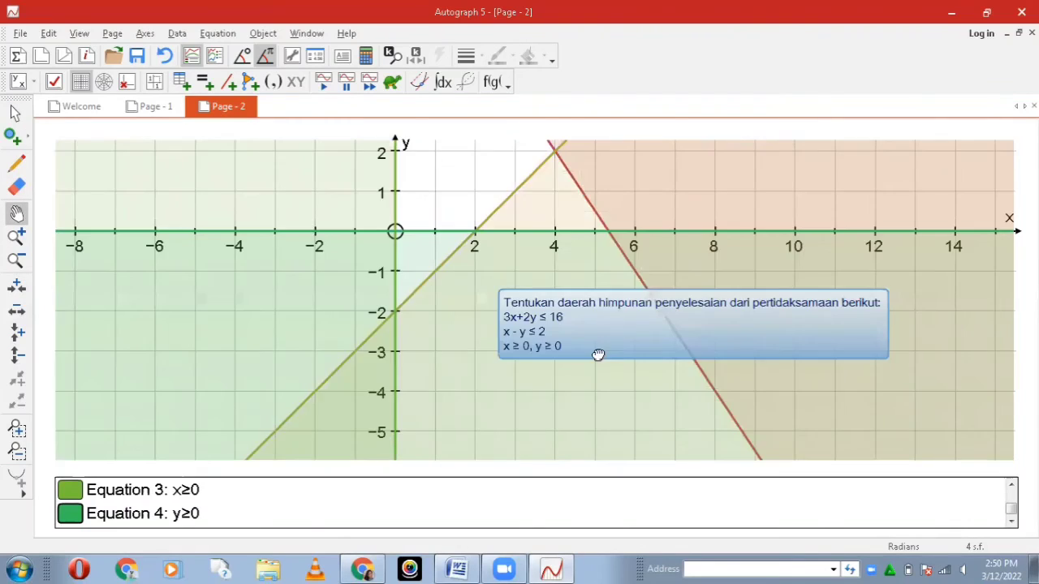
{"action": "left_click_drag", "start_coordinate": [611, 449], "coordinate": [626, 505]}
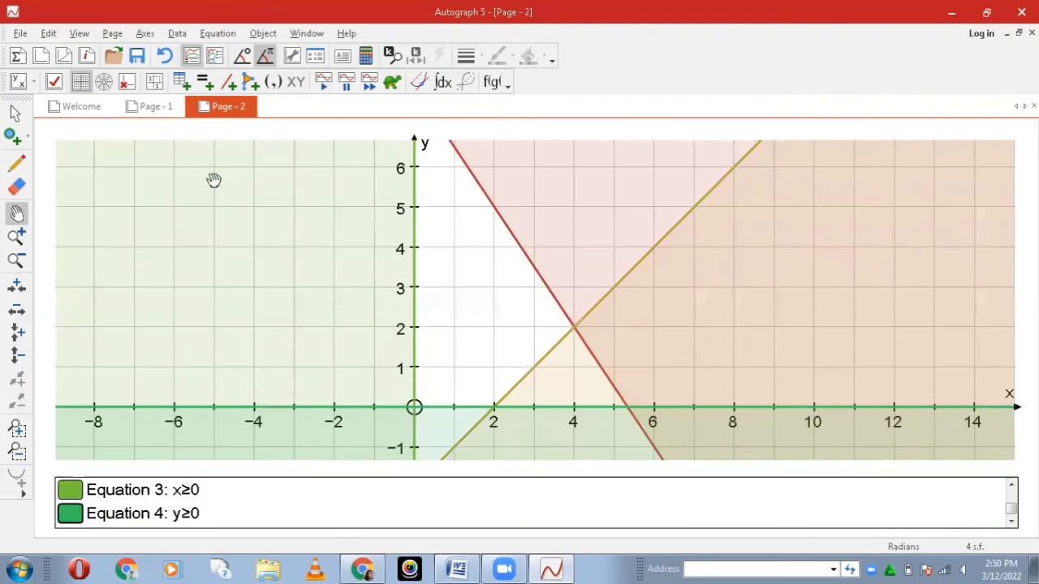
{"action": "left_click", "coordinate": [23, 118]}
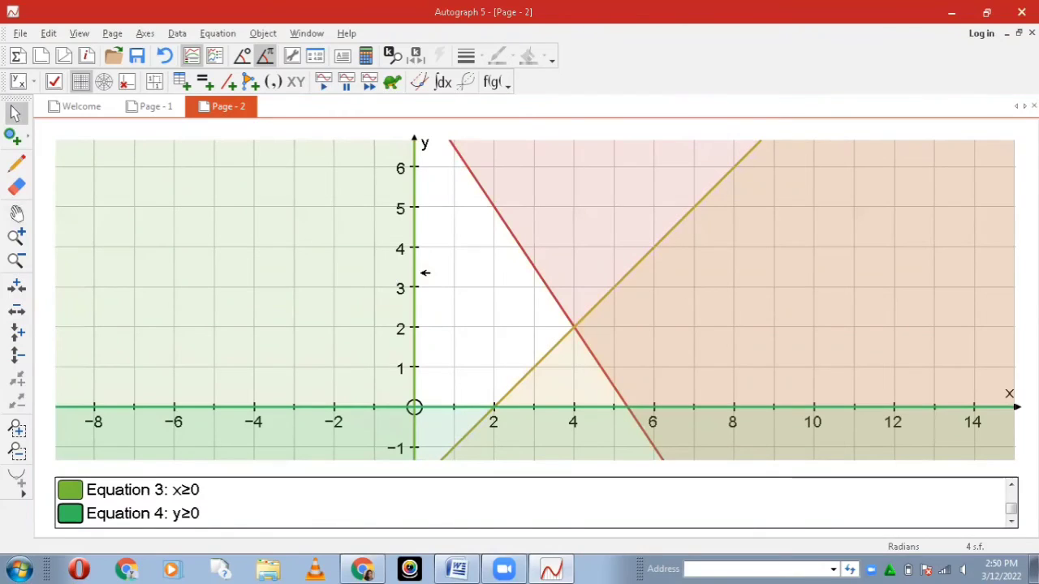
{"action": "left_click", "coordinate": [16, 214]}
{"action": "left_click_drag", "start_coordinate": [443, 378], "coordinate": [443, 306]}
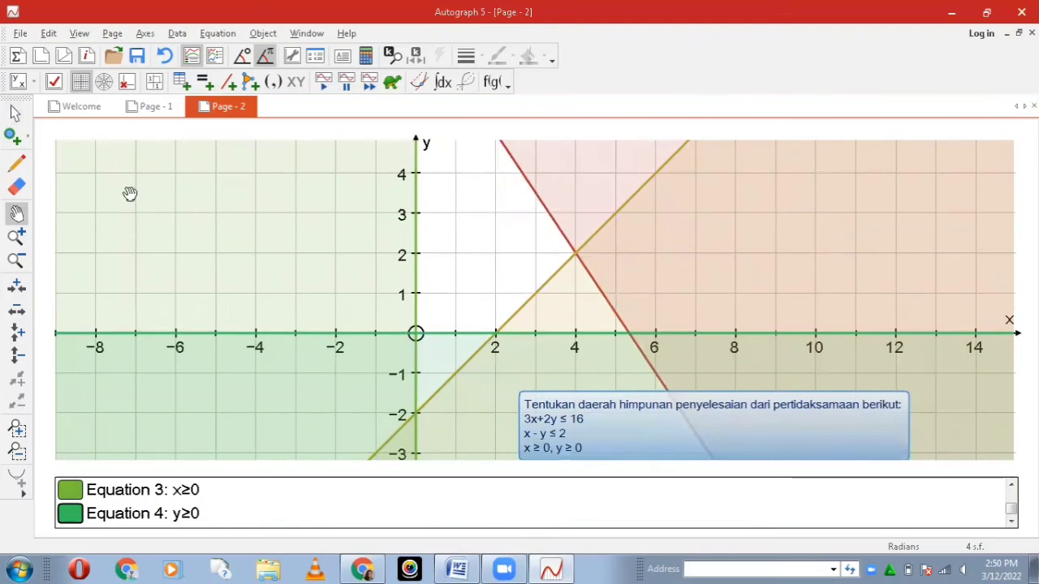
Step: Move the problem text box above the x-axis, to the right of the unshaded solution region
{"action": "left_click", "coordinate": [14, 113]}
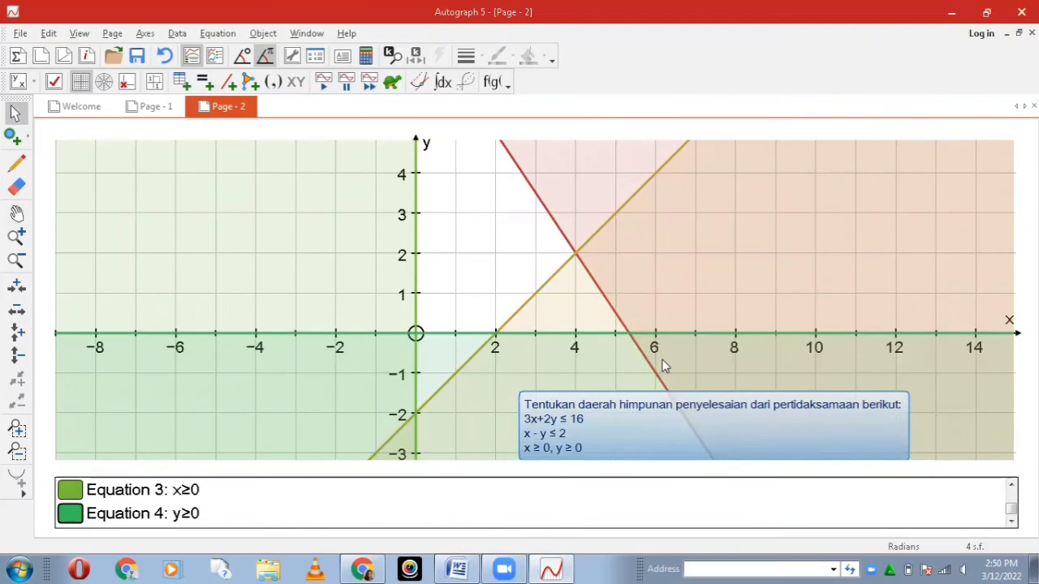
{"action": "double_click", "coordinate": [647, 397]}
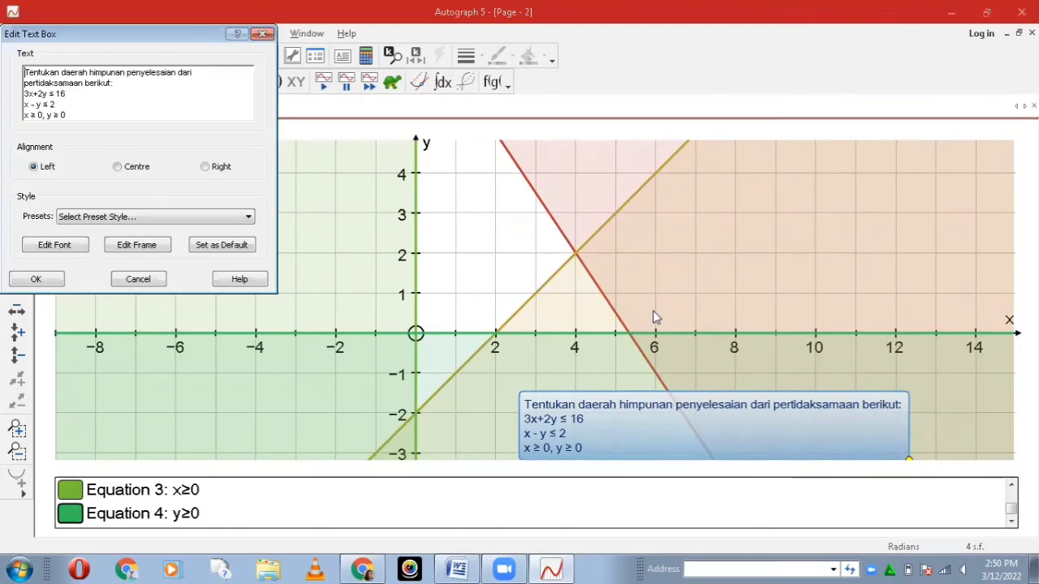
{"action": "left_click", "coordinate": [263, 34]}
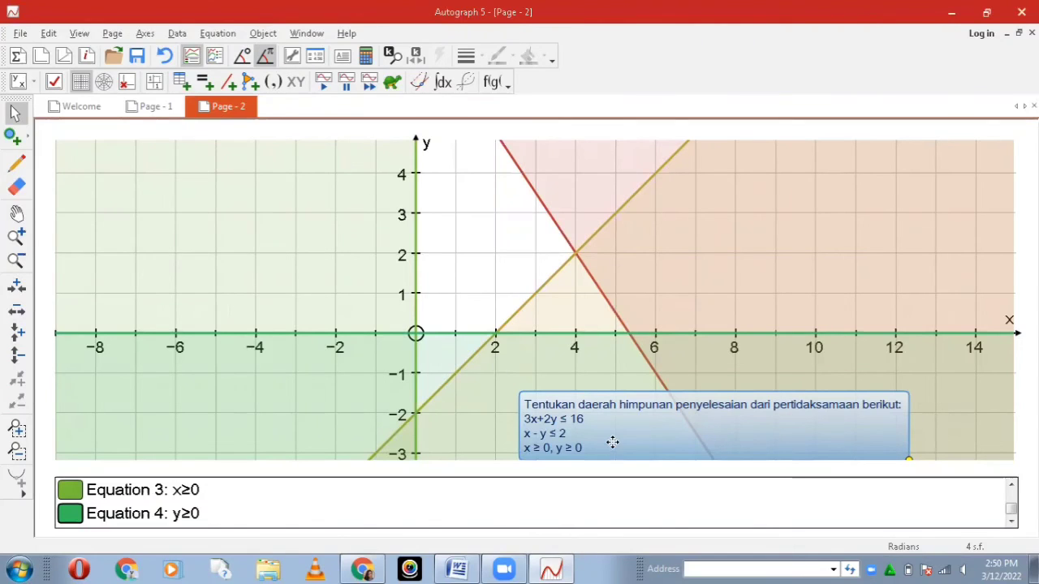
{"action": "left_click_drag", "start_coordinate": [613, 442], "coordinate": [662, 198]}
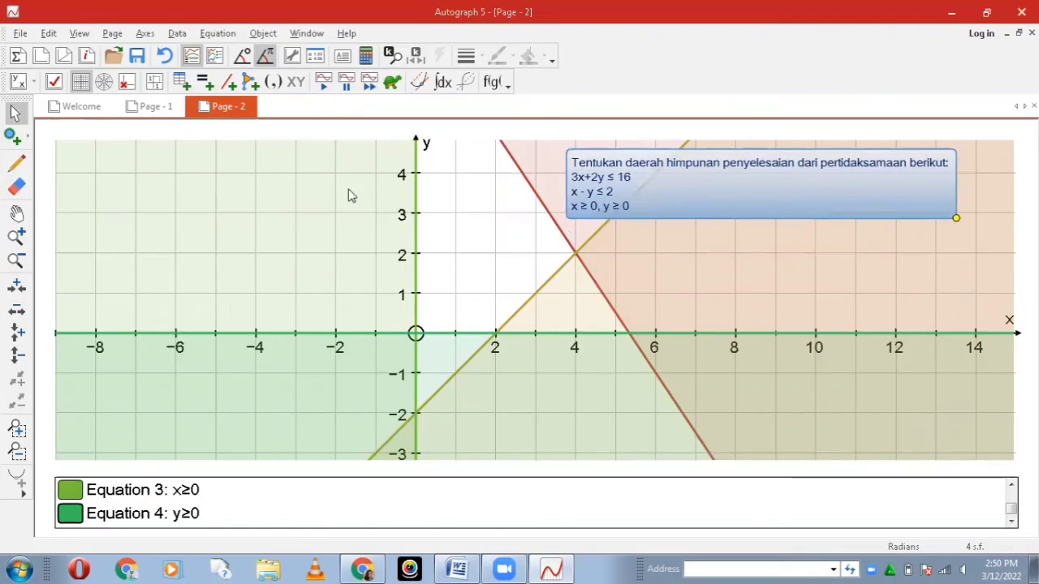
Step: Hatch the unshaded solution region with freehand near-vertical strokes from the y-axis to about x = 2.7
{"action": "left_click", "coordinate": [18, 213]}
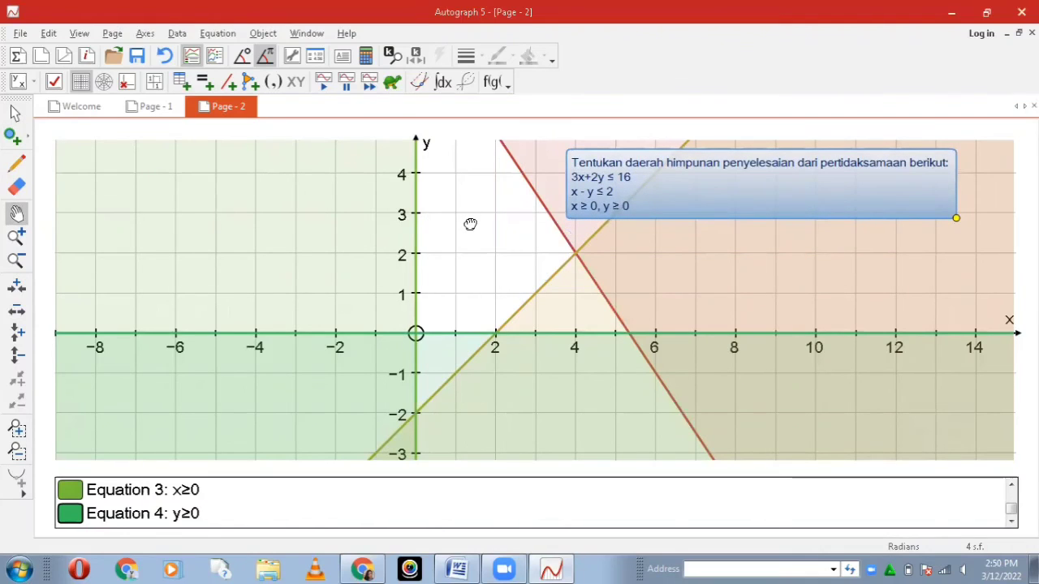
{"action": "left_click_drag", "start_coordinate": [470, 226], "coordinate": [475, 342]}
{"action": "left_click_drag", "start_coordinate": [475, 345], "coordinate": [475, 354]}
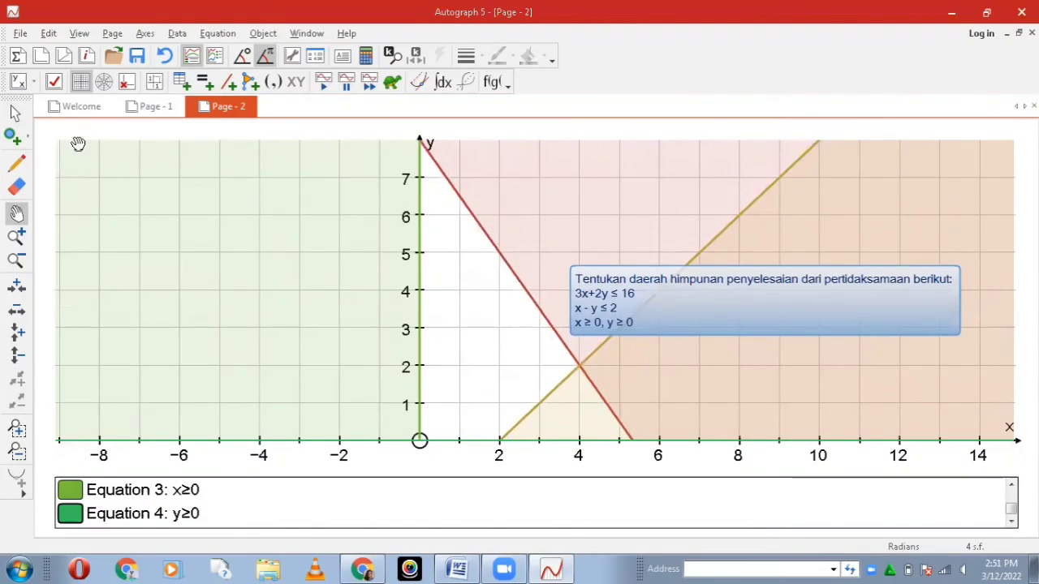
{"action": "left_click", "coordinate": [16, 113]}
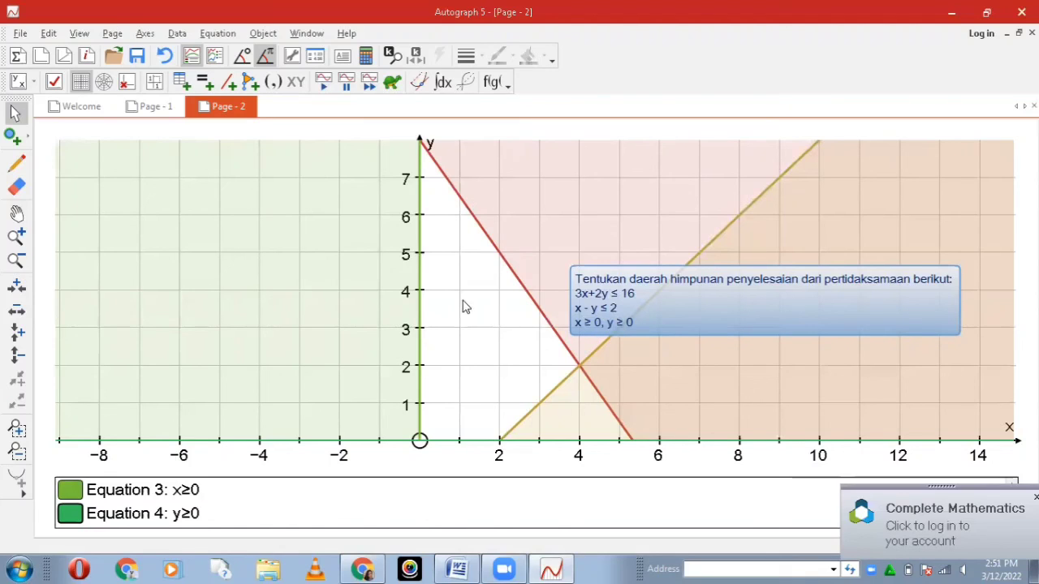
{"action": "left_click", "coordinate": [21, 166]}
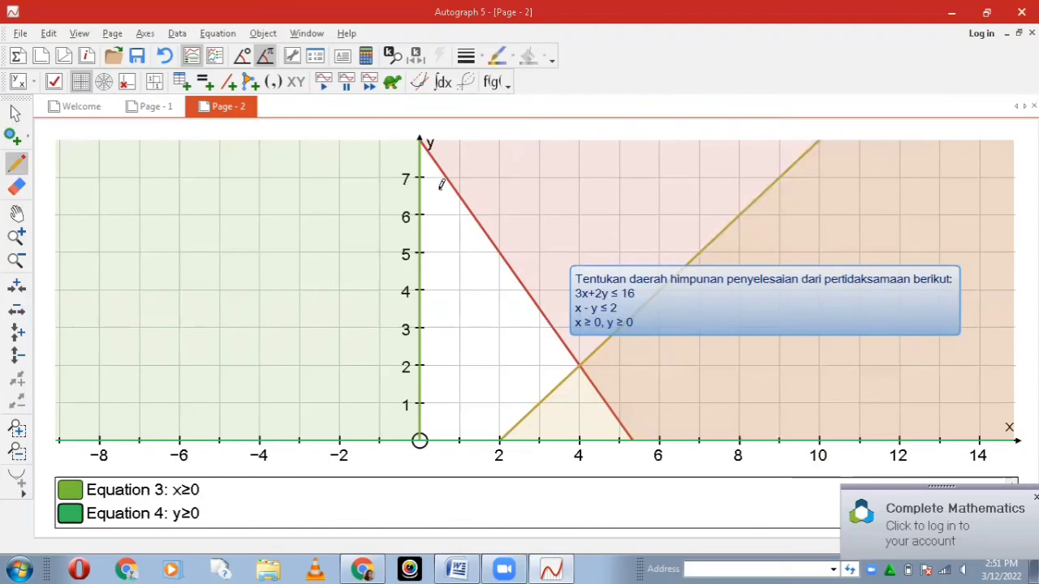
{"action": "left_click_drag", "start_coordinate": [440, 192], "coordinate": [437, 253]}
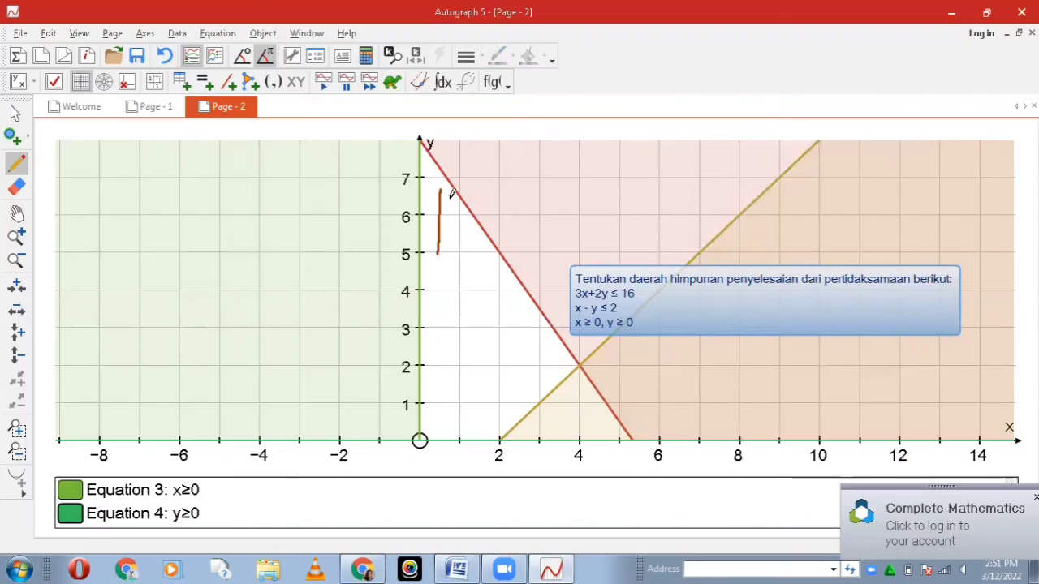
{"action": "left_click_drag", "start_coordinate": [449, 198], "coordinate": [435, 329]}
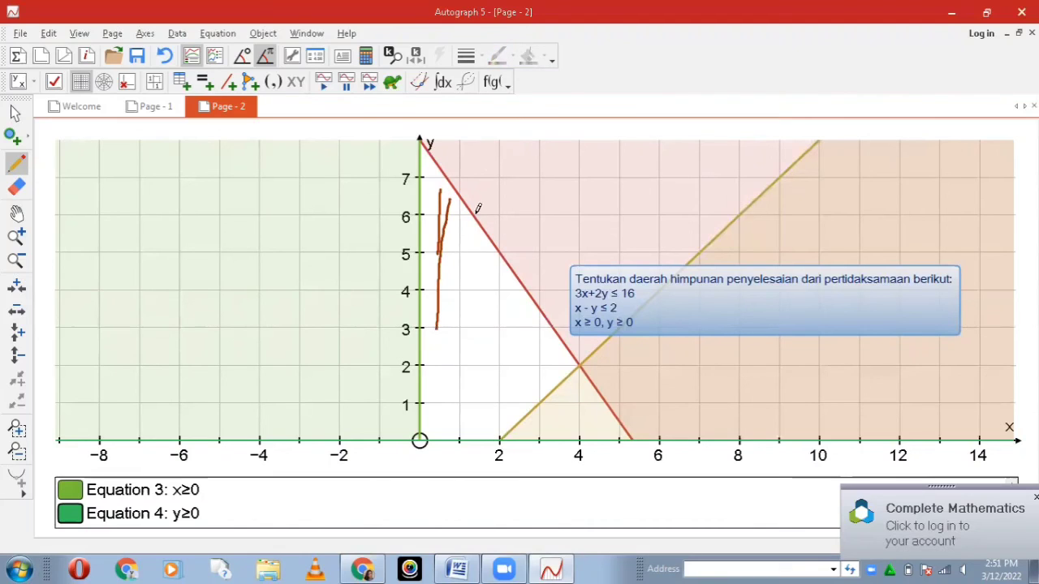
{"action": "left_click_drag", "start_coordinate": [460, 220], "coordinate": [435, 331]}
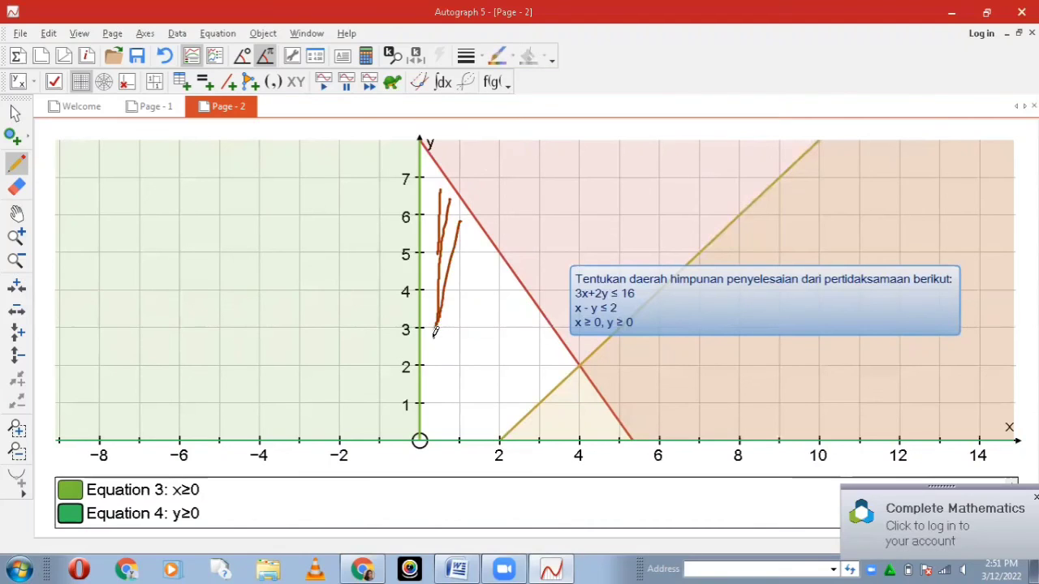
{"action": "left_click_drag", "start_coordinate": [466, 231], "coordinate": [435, 426]}
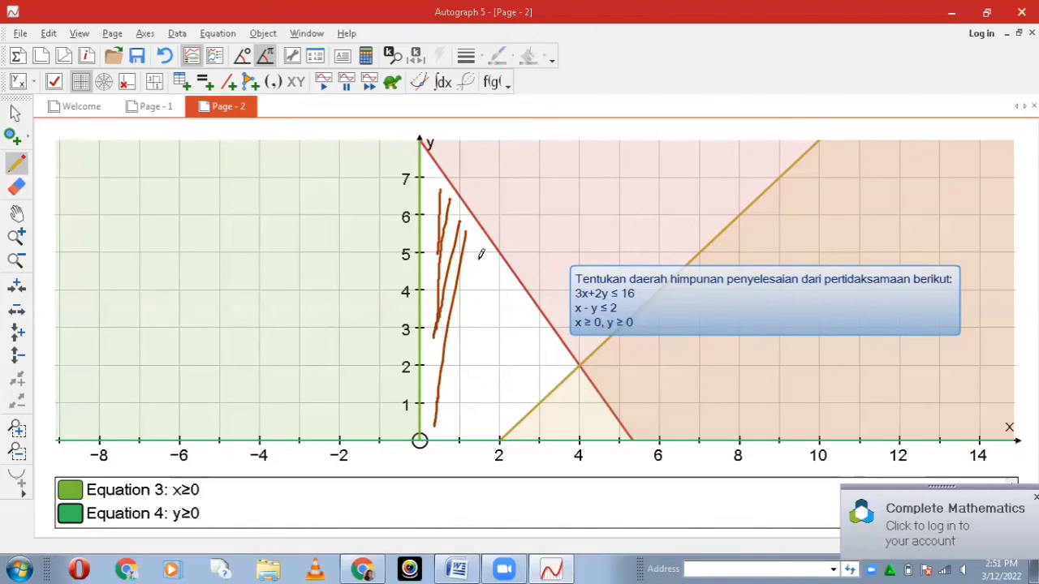
{"action": "left_click_drag", "start_coordinate": [477, 241], "coordinate": [452, 421]}
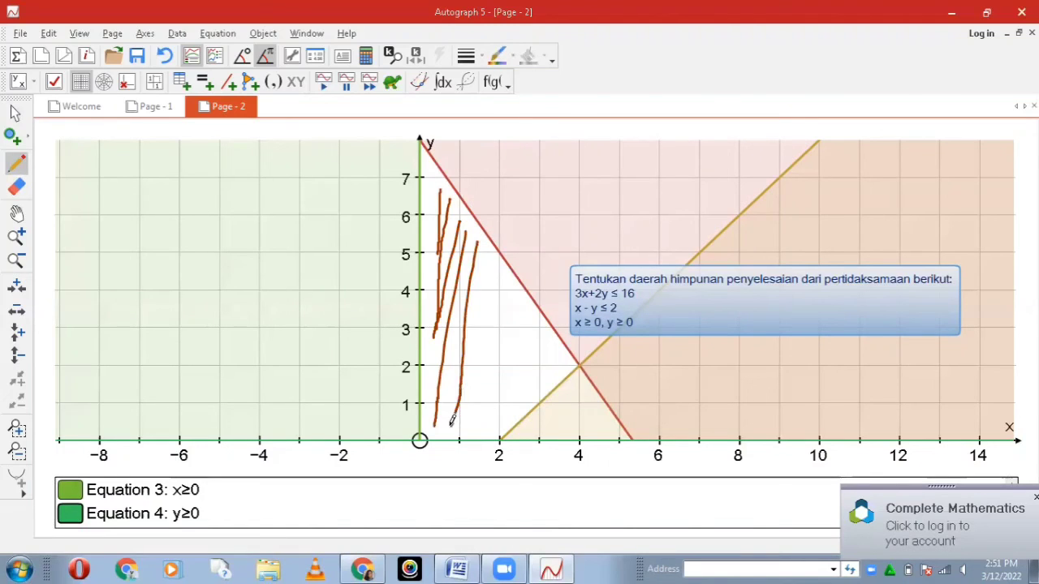
{"action": "left_click_drag", "start_coordinate": [490, 261], "coordinate": [470, 426]}
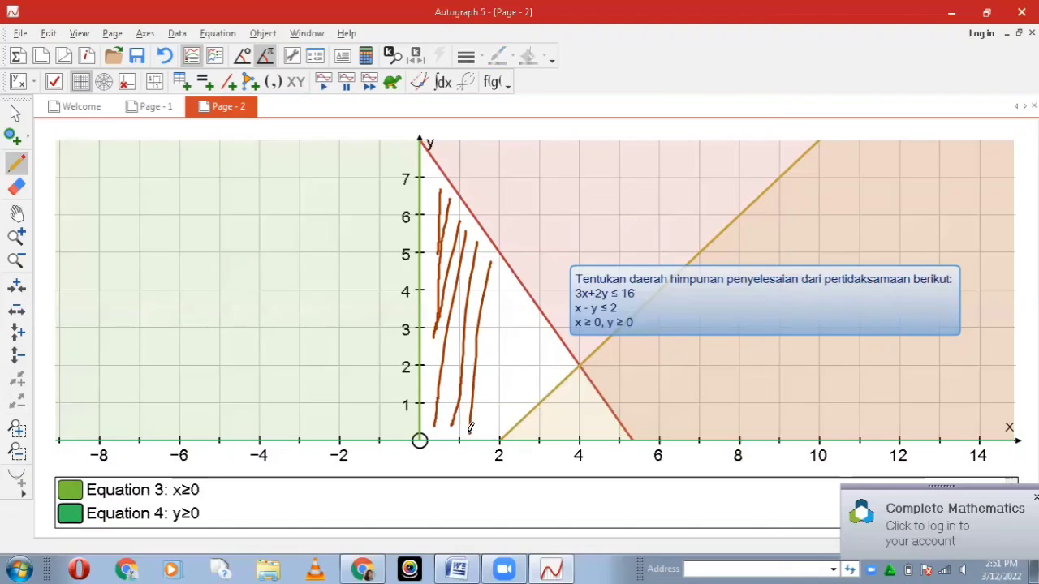
{"action": "left_click_drag", "start_coordinate": [505, 277], "coordinate": [492, 430]}
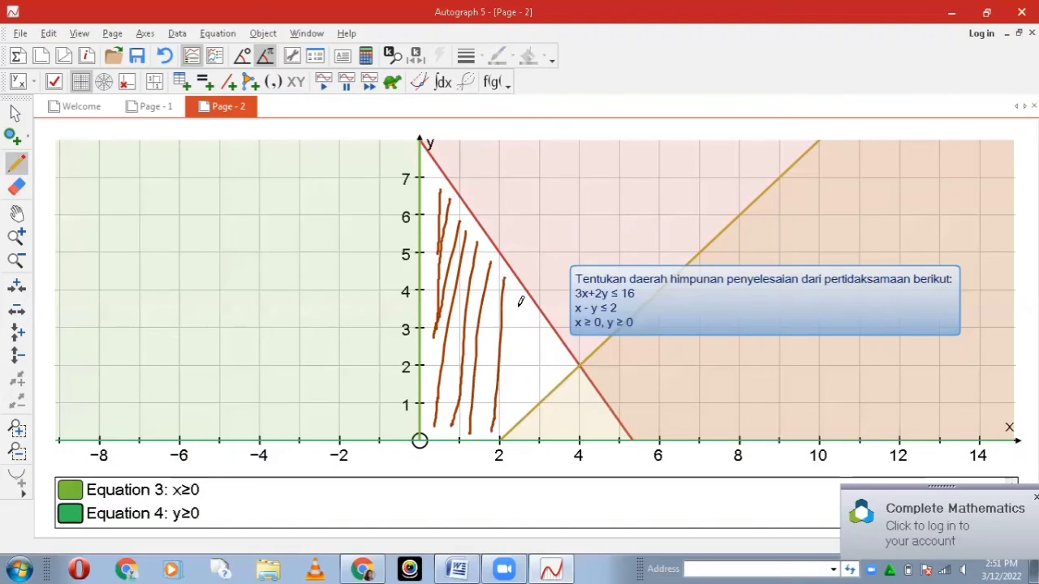
{"action": "left_click_drag", "start_coordinate": [520, 307], "coordinate": [526, 438]}
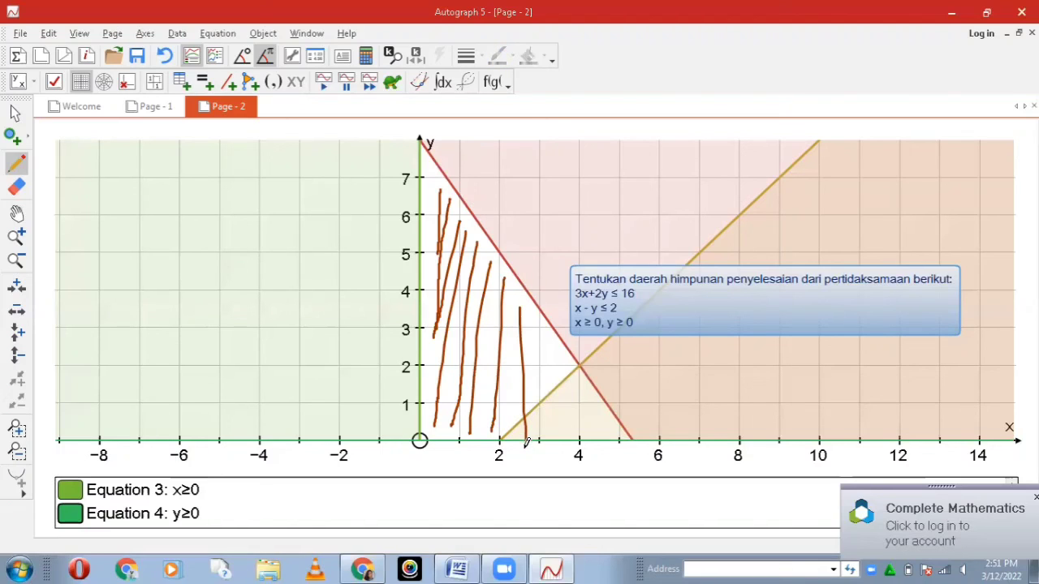
Step: Try to erase the hatch stroke that crosses the x−y≤2 boundary line, and undo the erasure
{"action": "left_click", "coordinate": [20, 187]}
{"action": "left_click", "coordinate": [20, 187]}
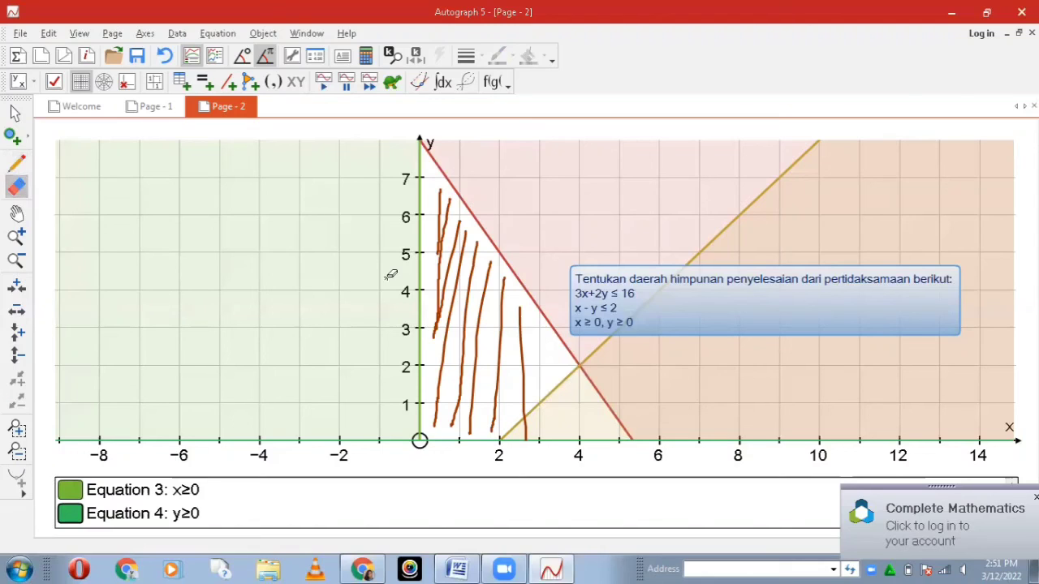
{"action": "left_click", "coordinate": [529, 420]}
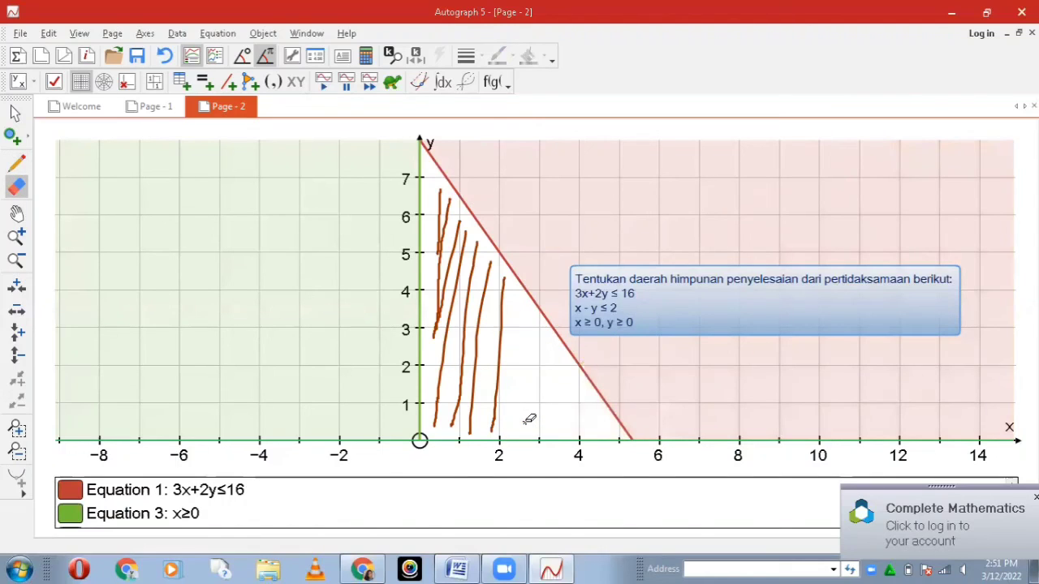
{"action": "key", "text": "ctrl+z"}
{"action": "key", "text": "Escape"}
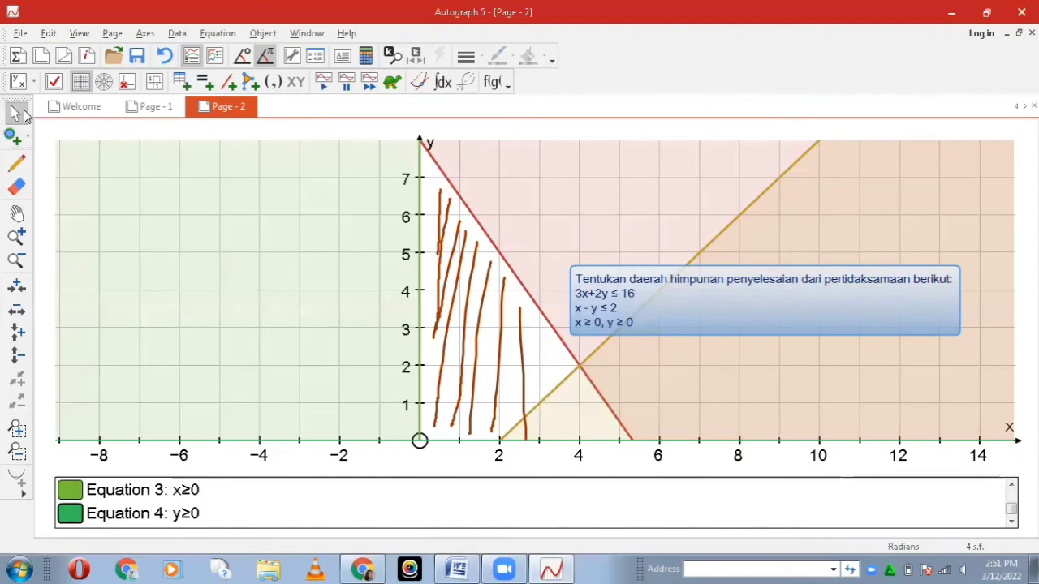
Step: Add two short freehand hatch strokes in the remaining corner of the solution region, near the intersection of the two slanted lines
{"action": "left_click", "coordinate": [17, 162]}
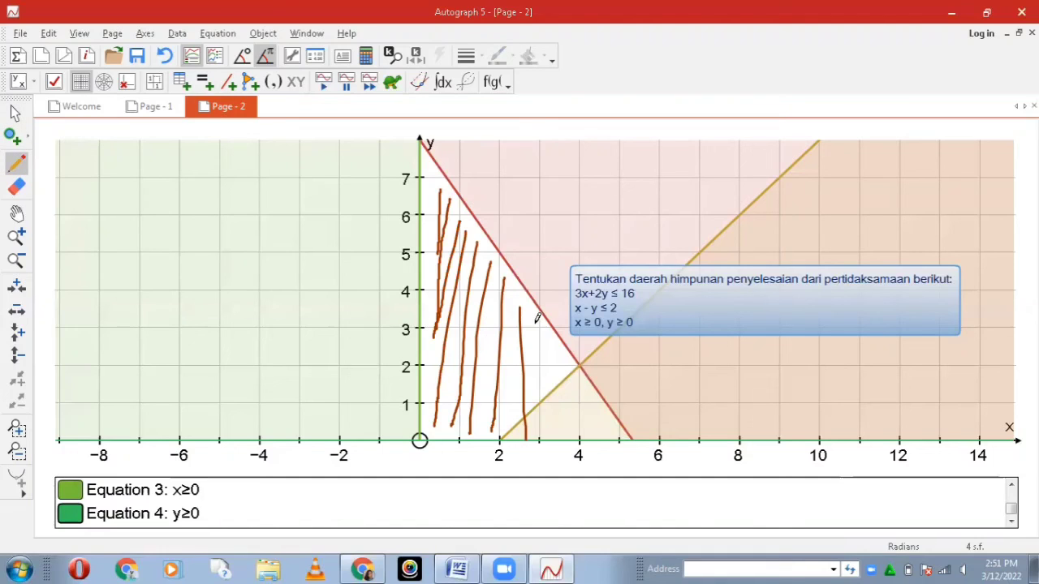
{"action": "left_click_drag", "start_coordinate": [536, 323], "coordinate": [535, 392]}
{"action": "left_click_drag", "start_coordinate": [546, 332], "coordinate": [546, 375]}
{"action": "left_click", "coordinate": [19, 116]}
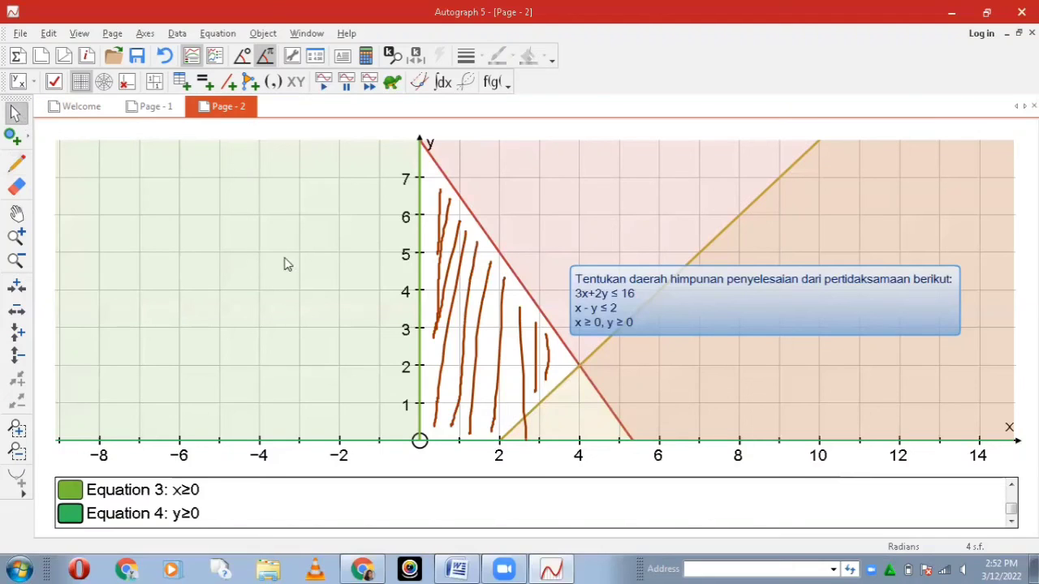